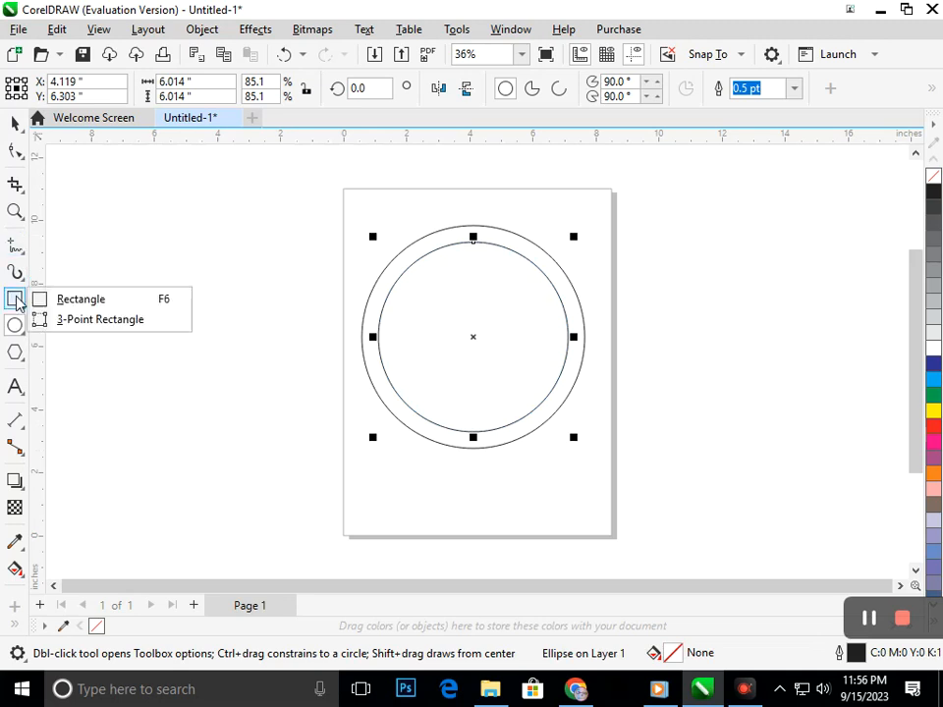
Step: Draw a horizontal rectangle about 6.95 by 1.34 inches through the middle of the circles, extending past their left edge
{"action": "left_click_drag", "start_coordinate": [333, 321], "coordinate": [634, 339]}
{"action": "key", "text": "space"}
{"action": "left_click_drag", "start_coordinate": [332, 335], "coordinate": [331, 344]}
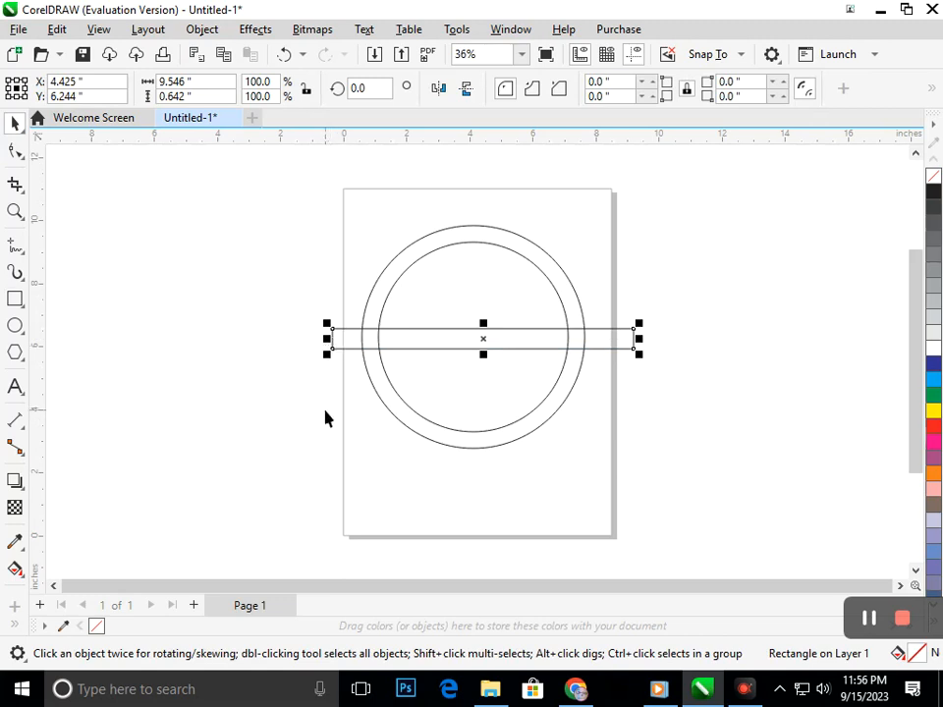
{"action": "left_click_drag", "start_coordinate": [482, 322], "coordinate": [483, 320]}
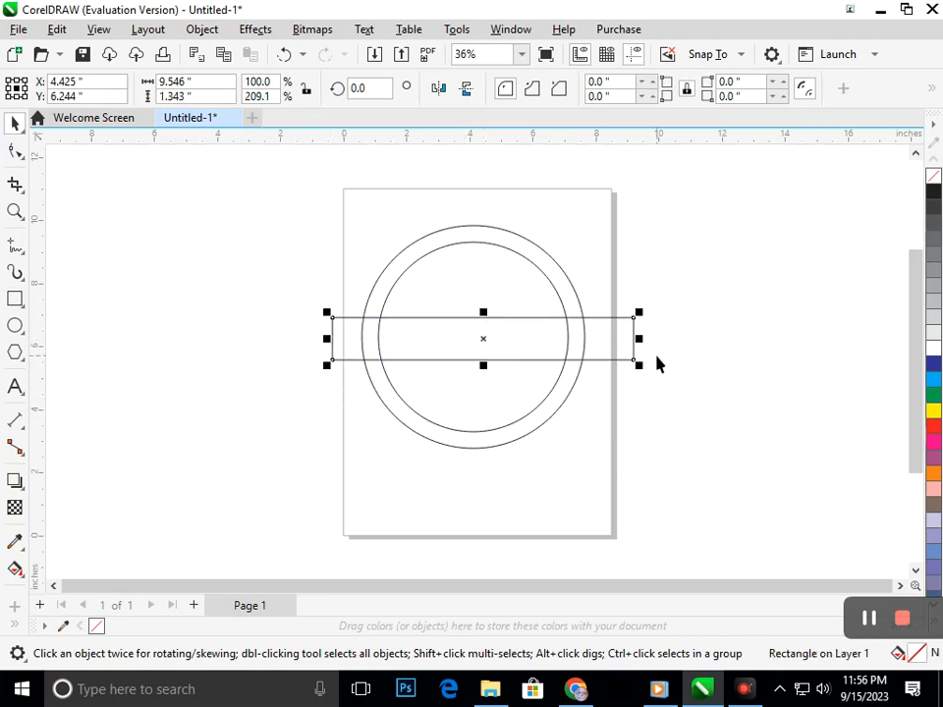
{"action": "left_click_drag", "start_coordinate": [639, 339], "coordinate": [557, 339]}
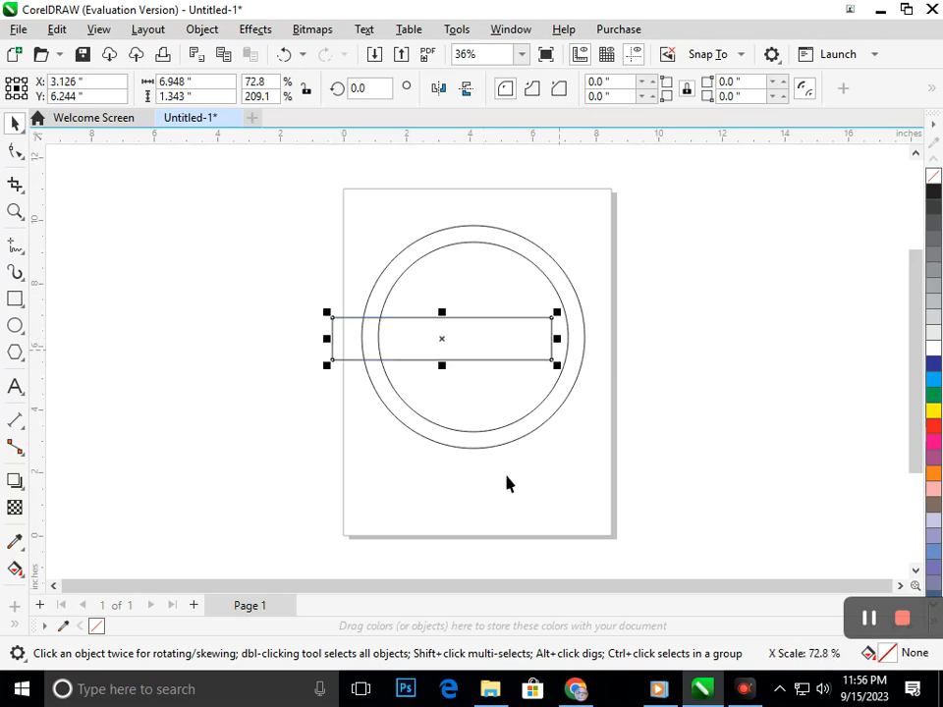
{"action": "left_click", "coordinate": [438, 531]}
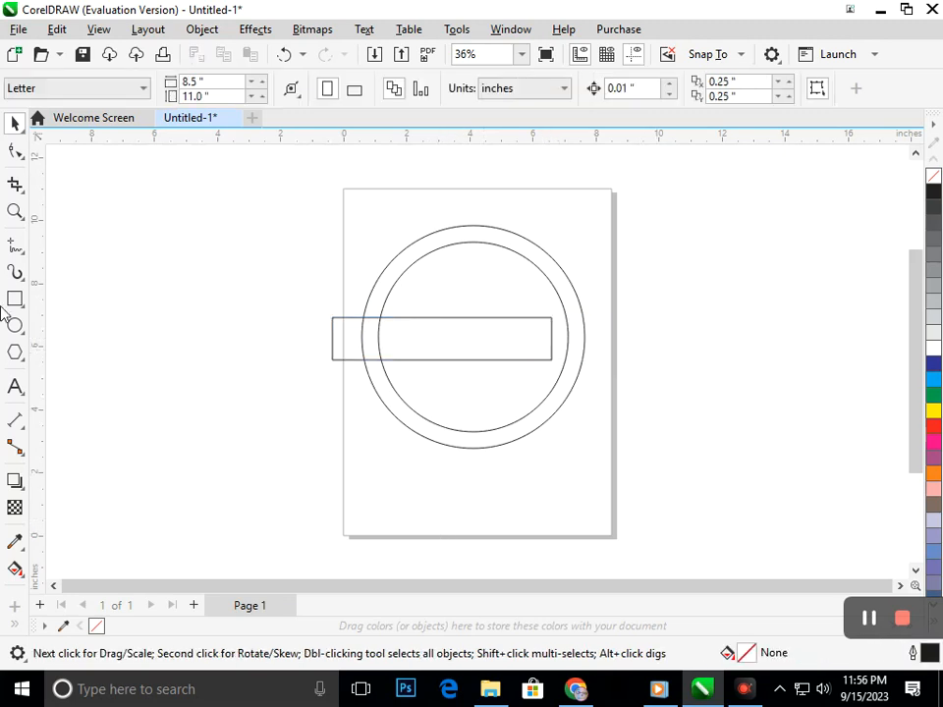
Step: Add a one-step outward contour with an offset of about 0.38 inches around the rectangle
{"action": "left_click", "coordinate": [383, 360]}
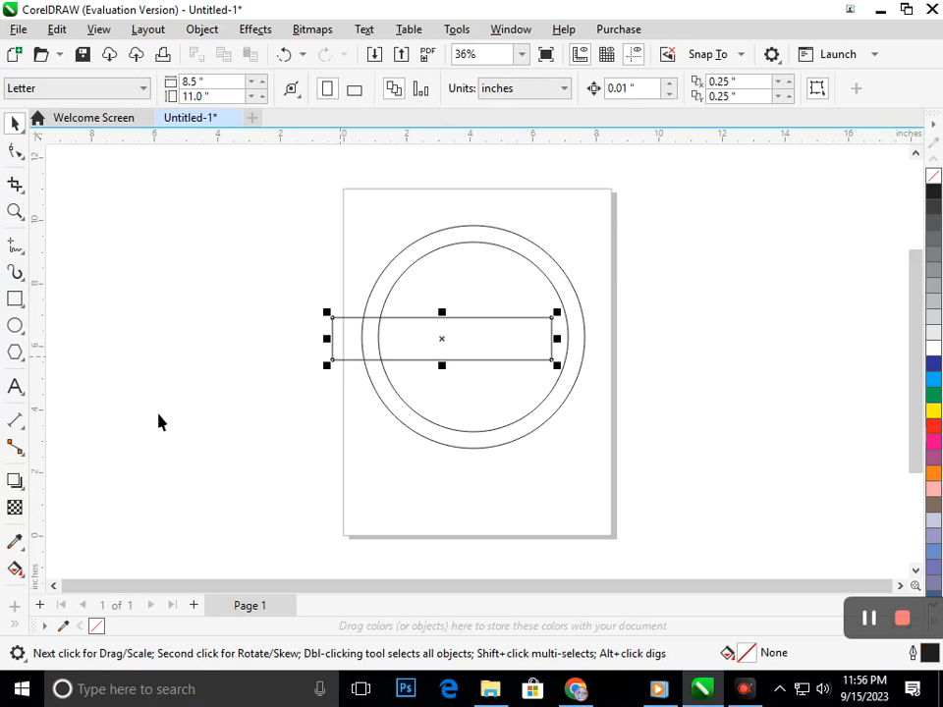
{"action": "left_click", "coordinate": [19, 485]}
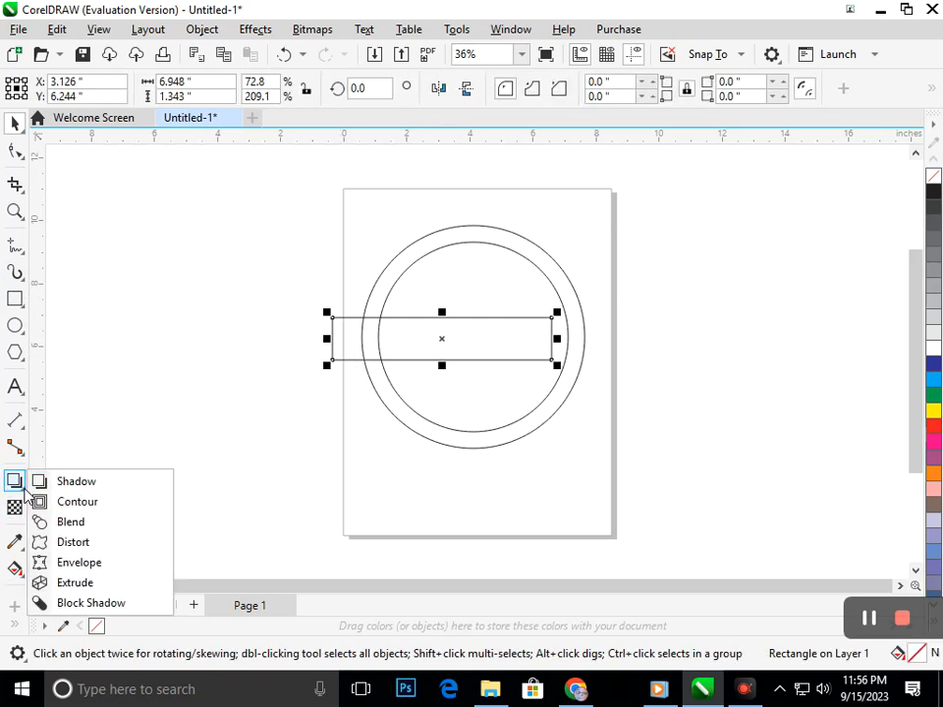
{"action": "left_click", "coordinate": [61, 503]}
{"action": "left_click_drag", "start_coordinate": [333, 363], "coordinate": [331, 376]}
{"action": "left_click", "coordinate": [329, 371]}
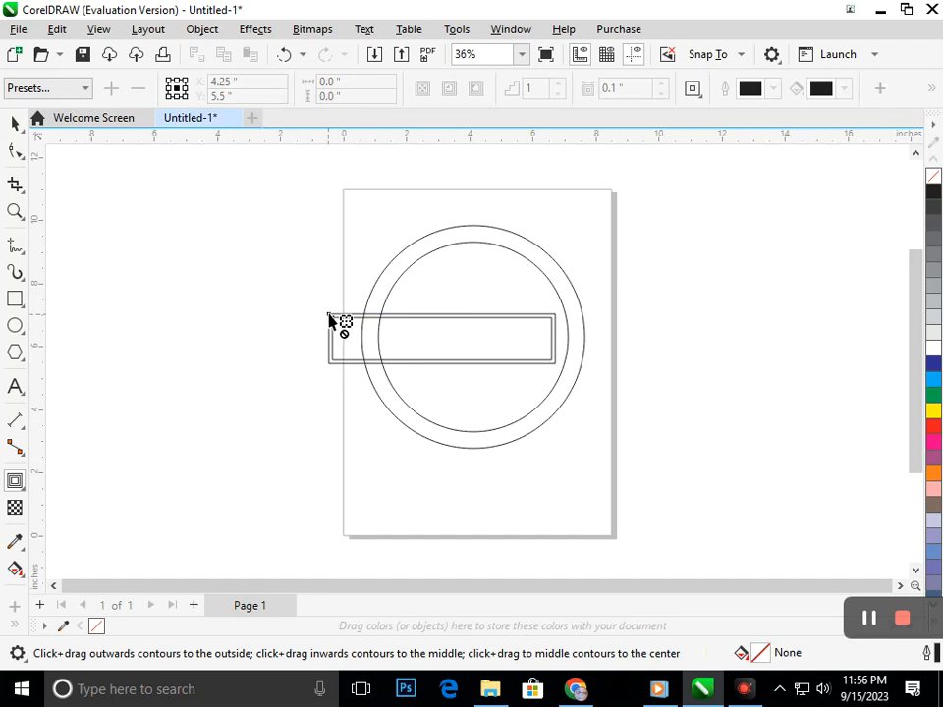
{"action": "left_click", "coordinate": [320, 316]}
{"action": "left_click_drag", "start_coordinate": [330, 339], "coordinate": [324, 376]}
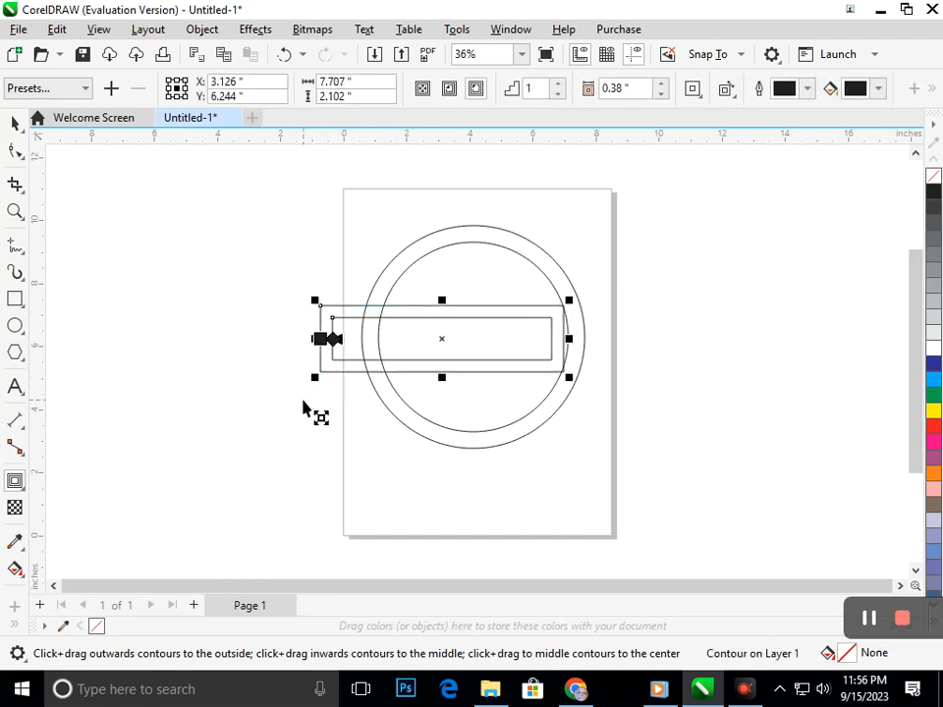
Step: Shift the contoured rectangle left so its right end sits inside the inner circle, and break the contour apart
{"action": "left_click", "coordinate": [14, 123]}
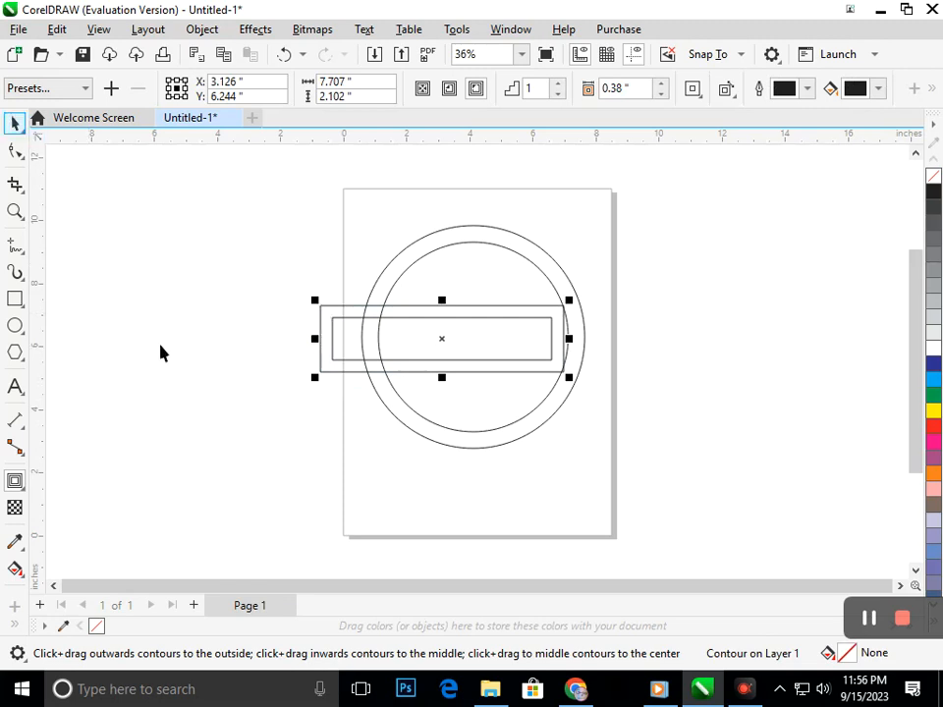
{"action": "left_click", "coordinate": [324, 365]}
{"action": "left_click_drag", "start_coordinate": [324, 366], "coordinate": [306, 358]}
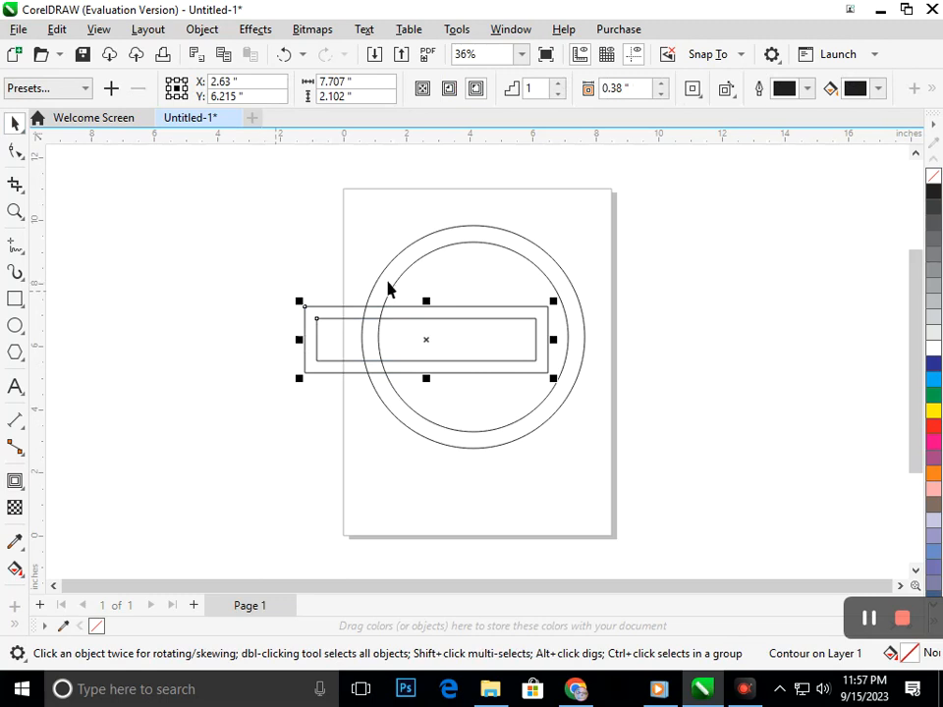
{"action": "left_click", "coordinate": [202, 30]}
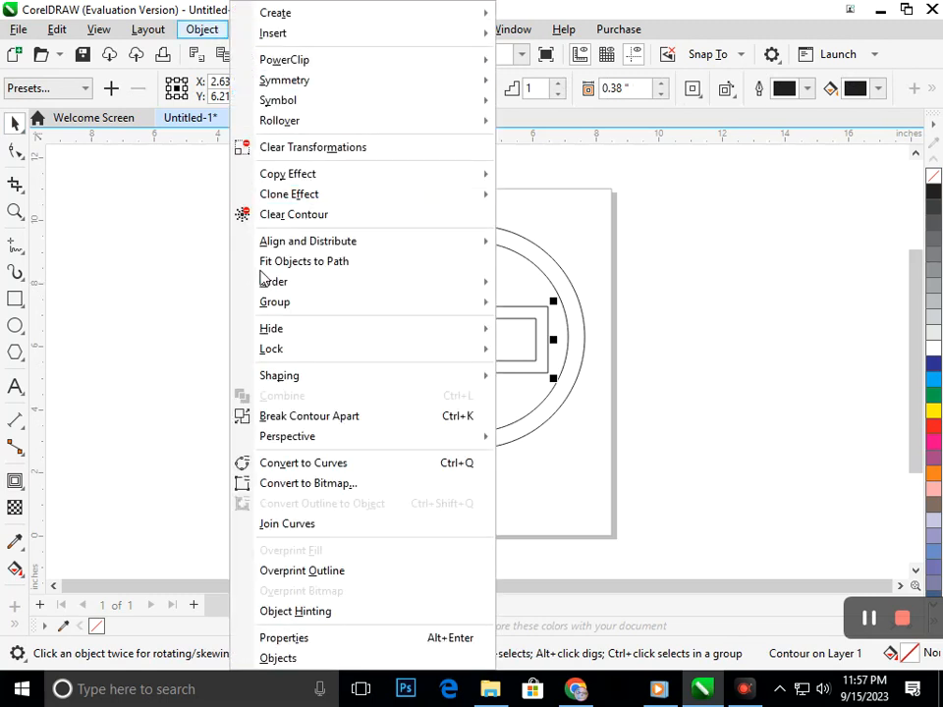
{"action": "left_click", "coordinate": [266, 414]}
Step: Delete the overlapping rectangle and circle segments with Virtual Segment Delete, leaving one continuous ring outline with a slot open on the left
{"action": "left_click", "coordinate": [19, 187]}
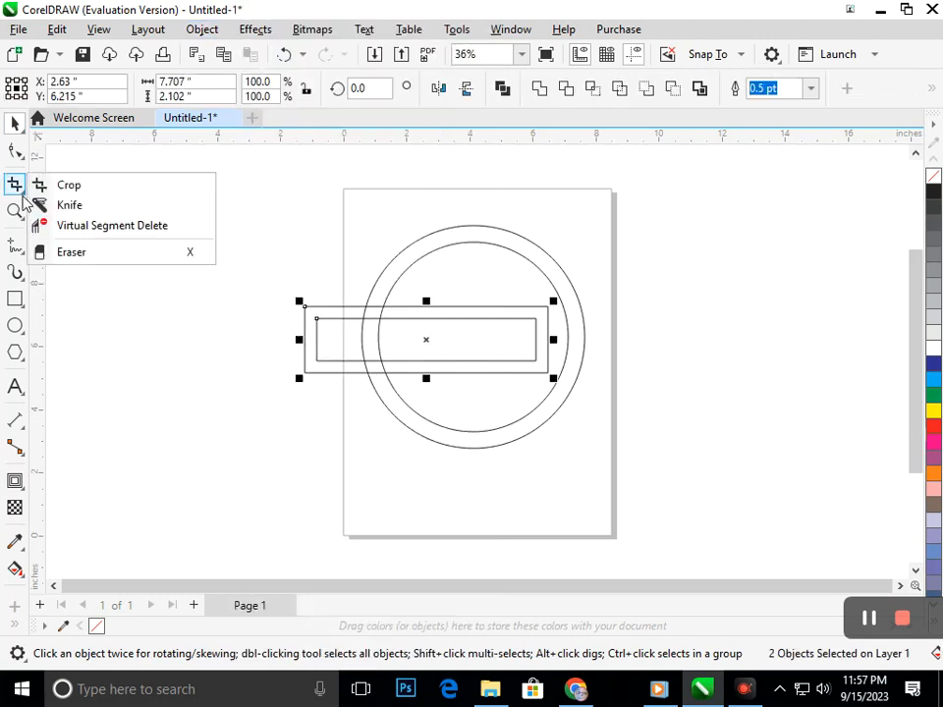
{"action": "left_click", "coordinate": [70, 226]}
{"action": "left_click", "coordinate": [359, 340]}
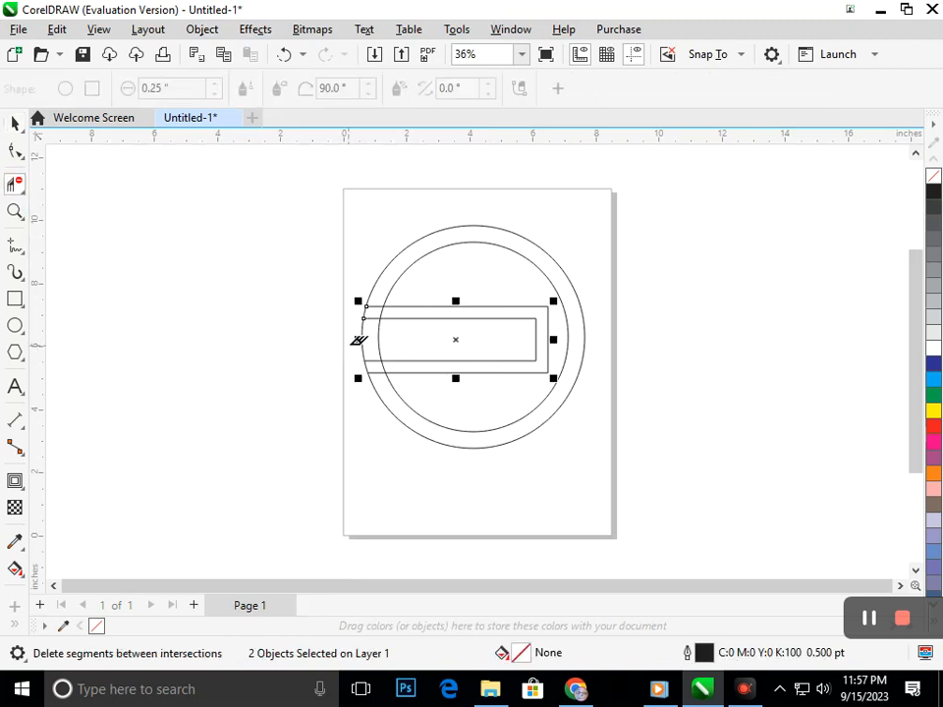
{"action": "left_click", "coordinate": [403, 339]}
{"action": "key", "text": "F2"}
{"action": "left_click_drag", "start_coordinate": [337, 337], "coordinate": [428, 392]}
{"action": "left_click", "coordinate": [530, 407]}
{"action": "left_click", "coordinate": [518, 407], "text": "shift"}
{"action": "left_click_drag", "start_coordinate": [353, 290], "coordinate": [454, 358]}
{"action": "left_click_drag", "start_coordinate": [605, 379], "coordinate": [607, 383]}
{"action": "key", "text": "F2"}
{"action": "right_click", "coordinate": [515, 385]}
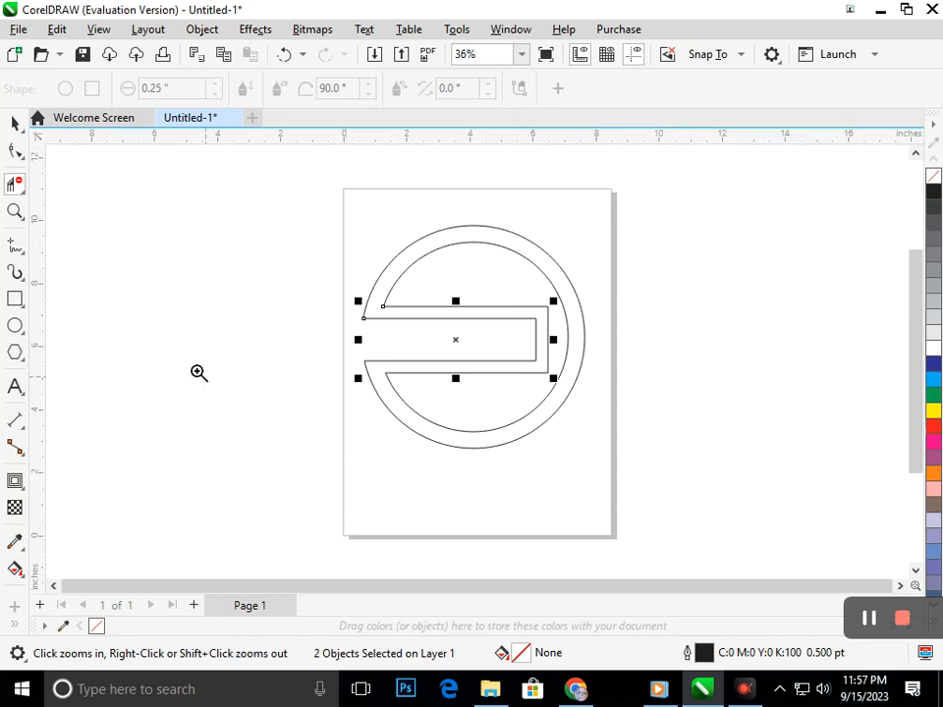
{"action": "left_click", "coordinate": [14, 123]}
{"action": "left_click", "coordinate": [181, 293]}
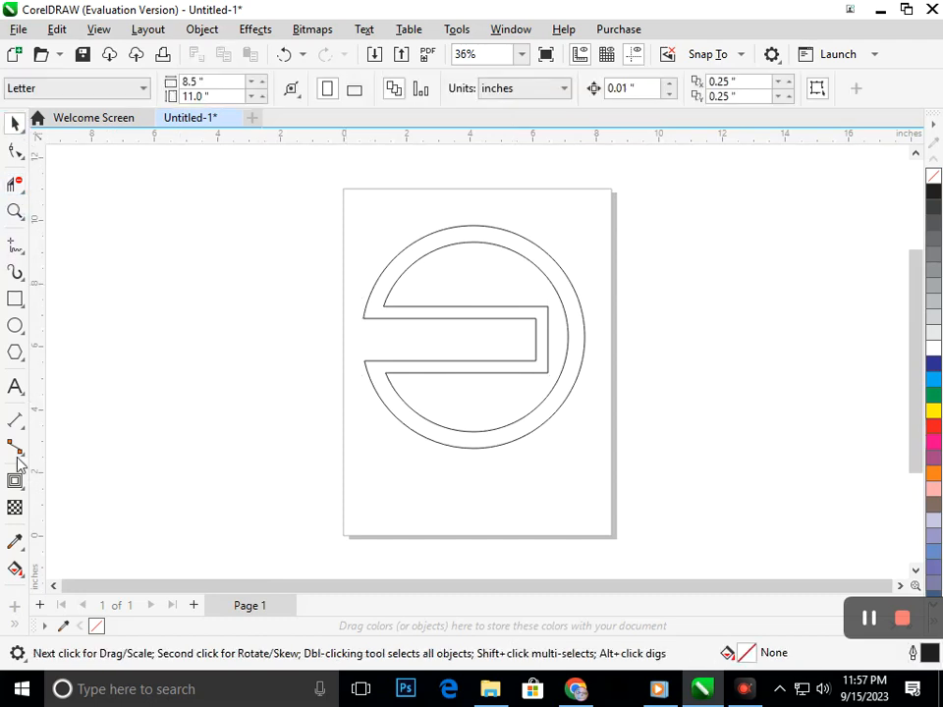
Step: Smart Fill the band between the ring and slot outlines with green and a 0.5 pt black outline
{"action": "left_click", "coordinate": [24, 578]}
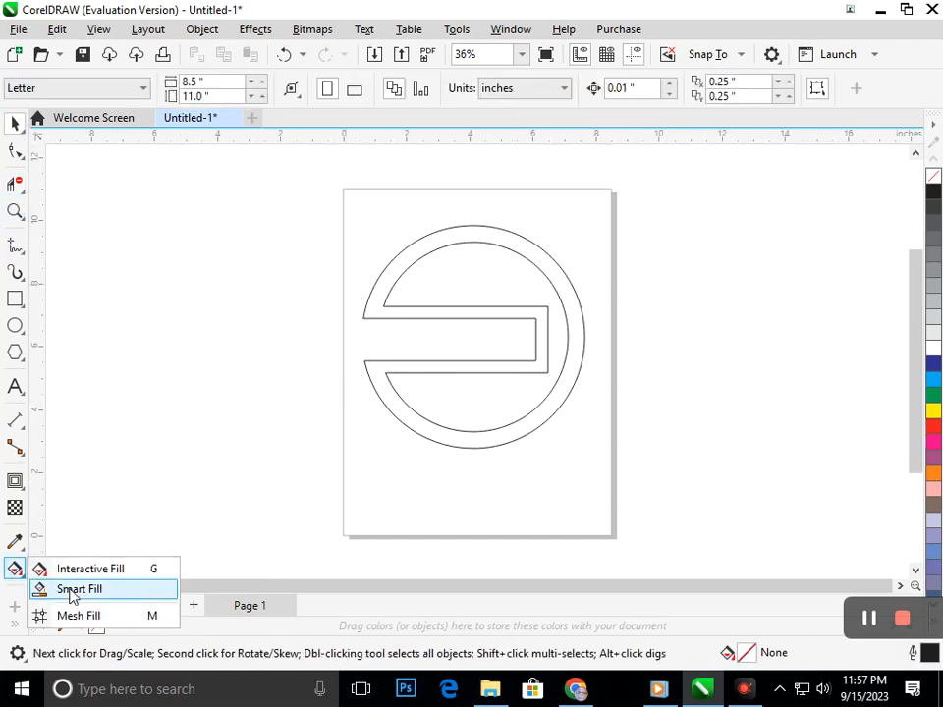
{"action": "left_click", "coordinate": [78, 590]}
{"action": "left_click", "coordinate": [413, 420]}
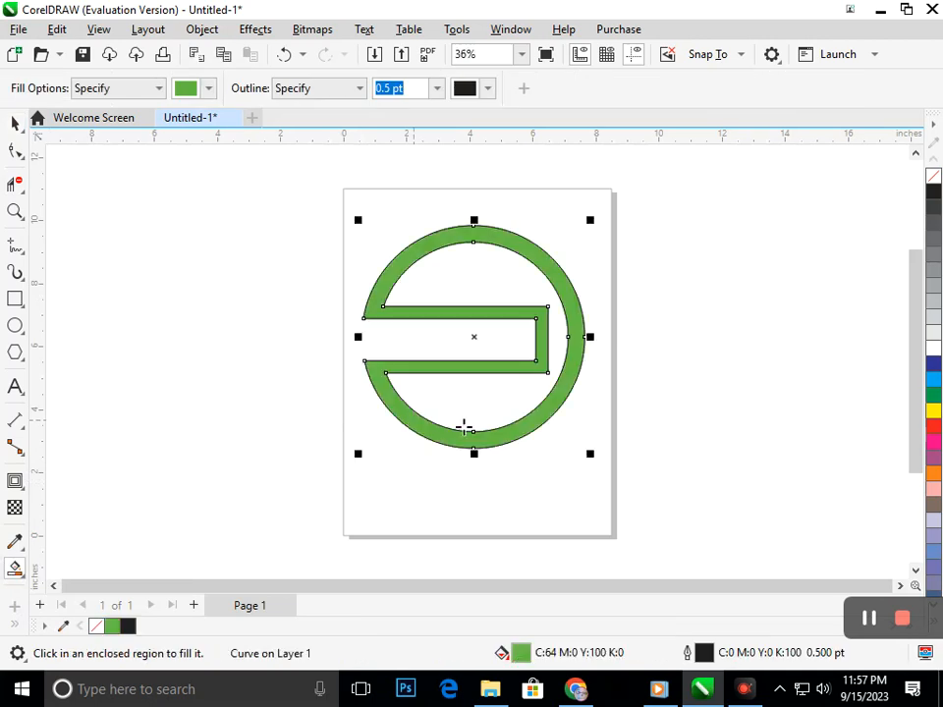
{"action": "left_click", "coordinate": [15, 122]}
{"action": "left_click", "coordinate": [166, 306]}
Step: Add the two-line artistic text "GRAPHIC DESIGNING" in Arial on the empty area left of the page
{"action": "left_click", "coordinate": [118, 235]}
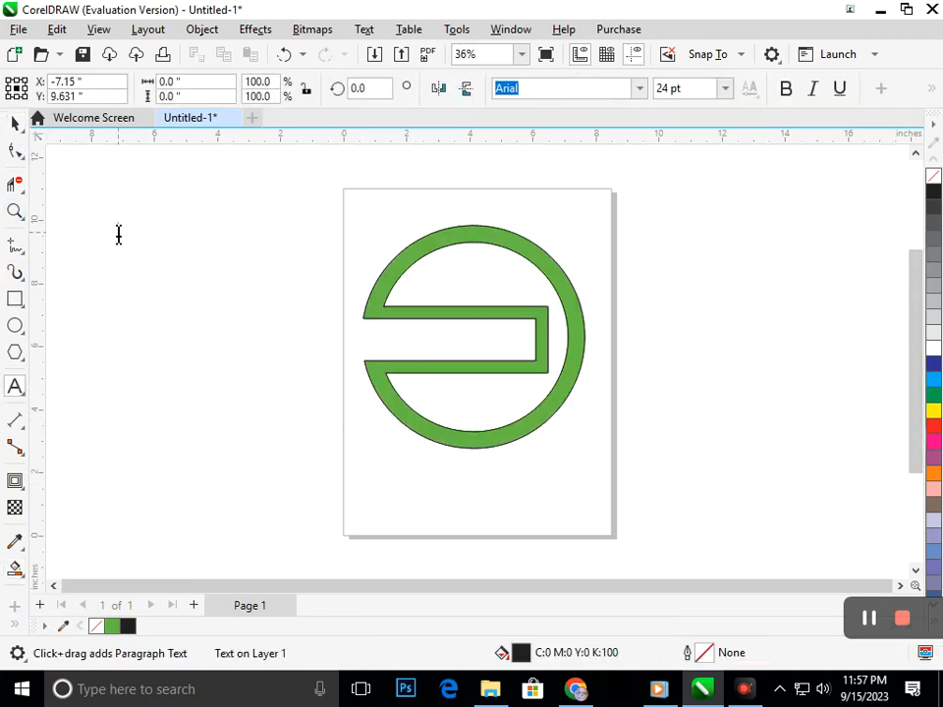
{"action": "type", "text": "g"}
{"action": "key", "text": "BackSpace"}
{"action": "type", "text": "G"}
{"action": "key", "text": "BackSpace"}
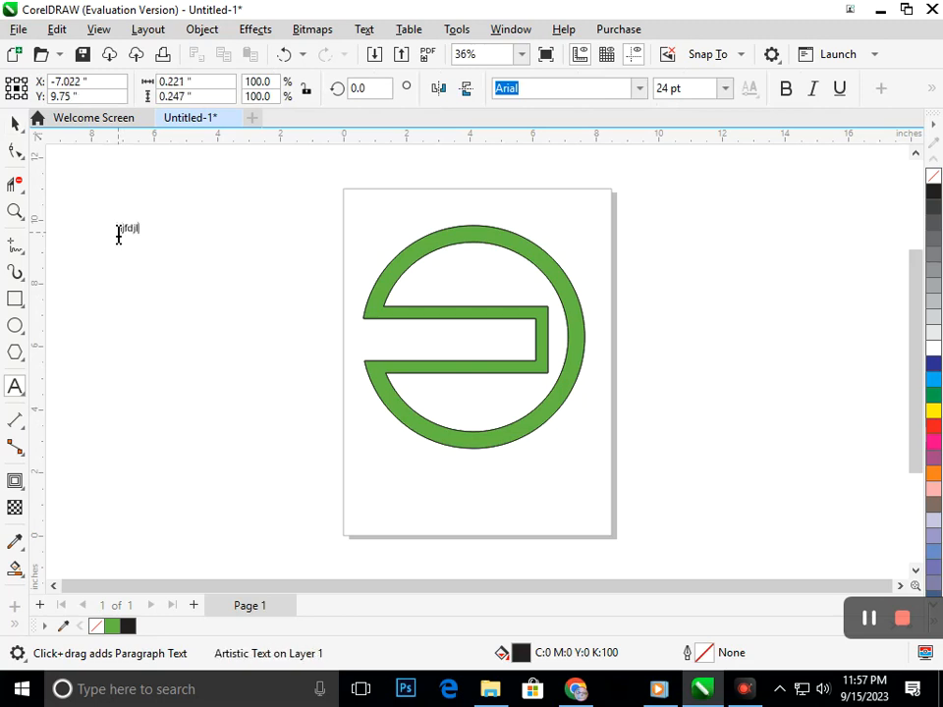
{"action": "key", "text": "BackSpace"}
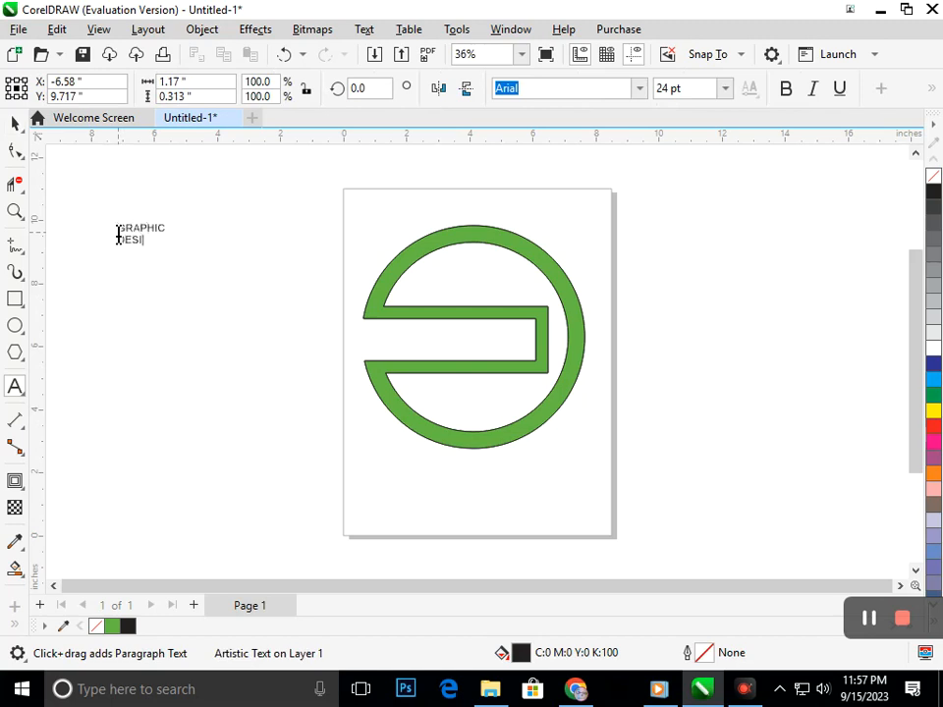
{"action": "left_click", "coordinate": [15, 122]}
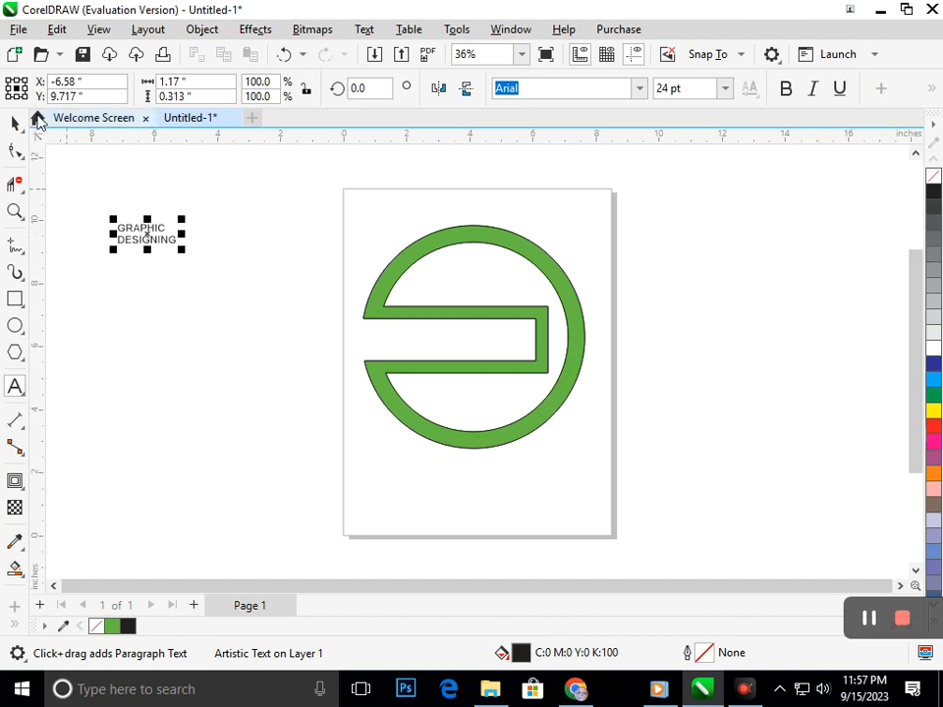
Step: Place the text inside the logo's slot, scale it to about 36.7 pt and nudge it slightly down
{"action": "left_click_drag", "start_coordinate": [178, 256], "coordinate": [501, 368]}
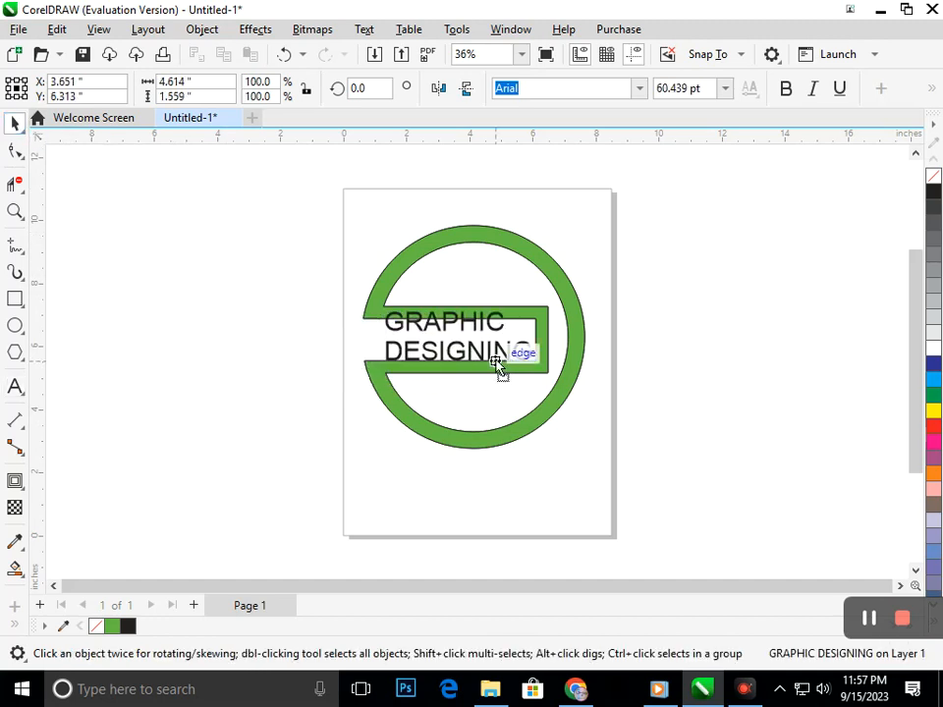
{"action": "mouse_move", "coordinate": [391, 364]}
{"action": "left_mouse_down"}
{"action": "mouse_move", "coordinate": [427, 370]}
{"action": "mouse_move", "coordinate": [427, 381]}
{"action": "mouse_move", "coordinate": [425, 358]}
{"action": "mouse_move", "coordinate": [395, 361]}
{"action": "left_mouse_up"}
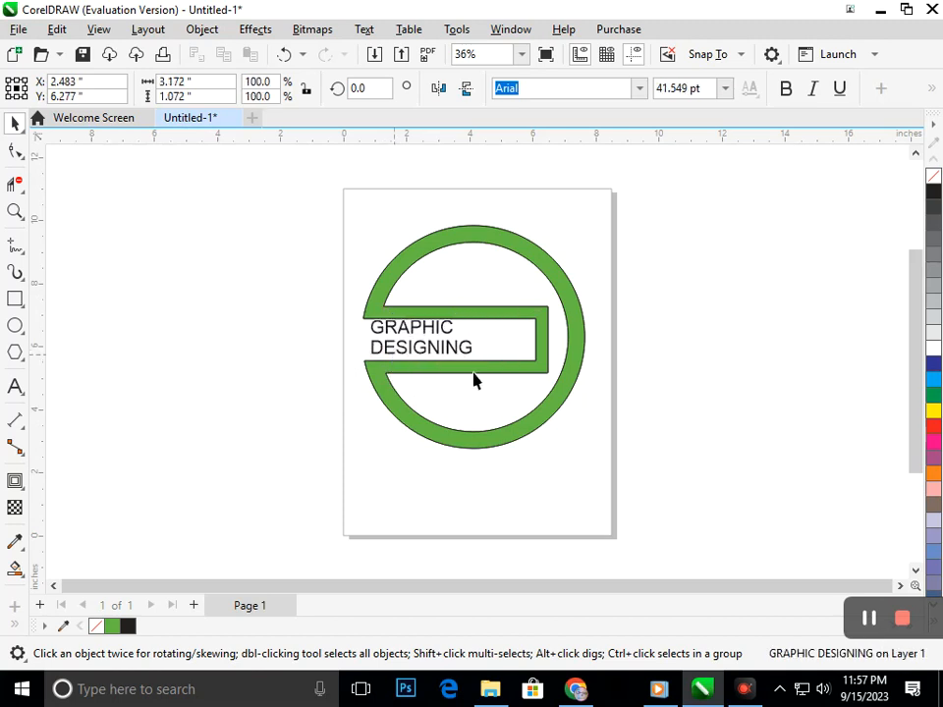
{"action": "left_click_drag", "start_coordinate": [479, 368], "coordinate": [465, 376]}
{"action": "key", "text": "Down"}
{"action": "key", "text": "Down"}
{"action": "key", "text": "Down"}
{"action": "key", "text": "Down"}
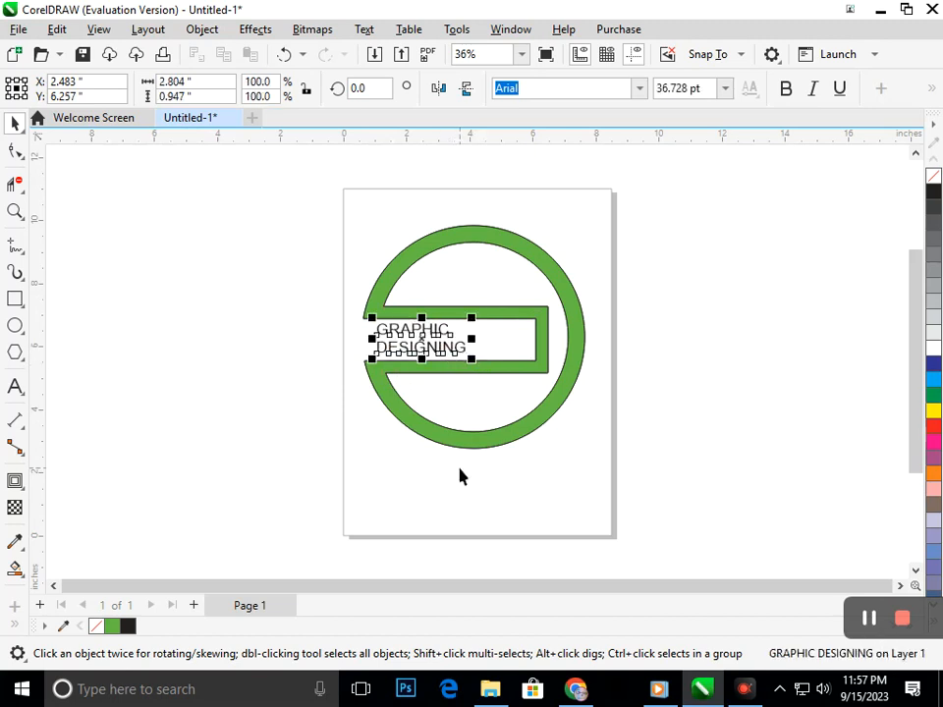
Step: Widen the text's letter spacing until it spans the slot, and centre-align its two lines
{"action": "left_click", "coordinate": [15, 150]}
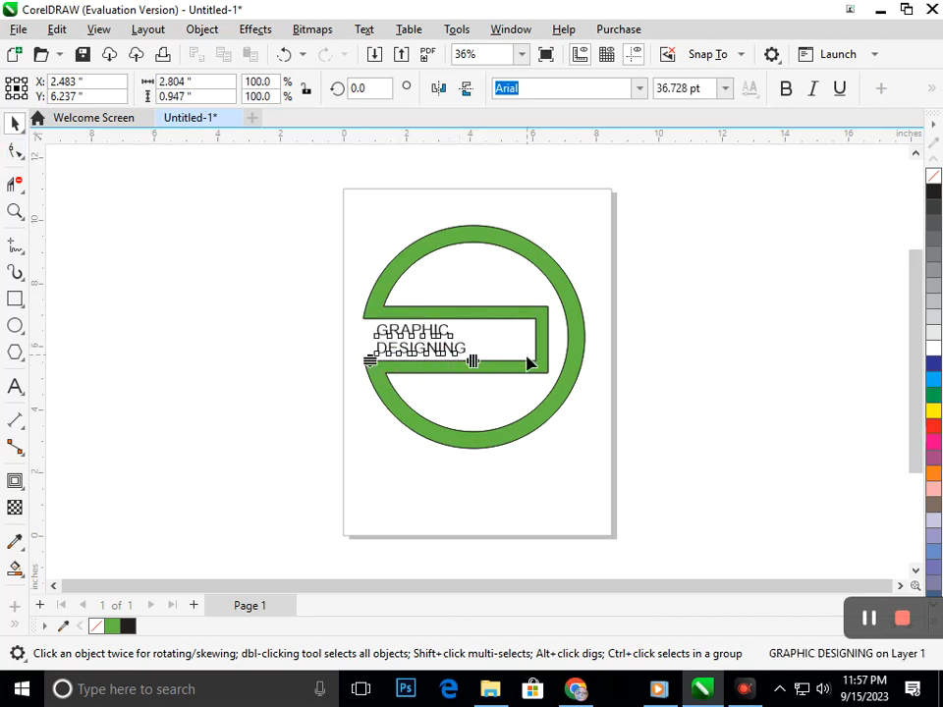
{"action": "left_click_drag", "start_coordinate": [516, 368], "coordinate": [531, 365]}
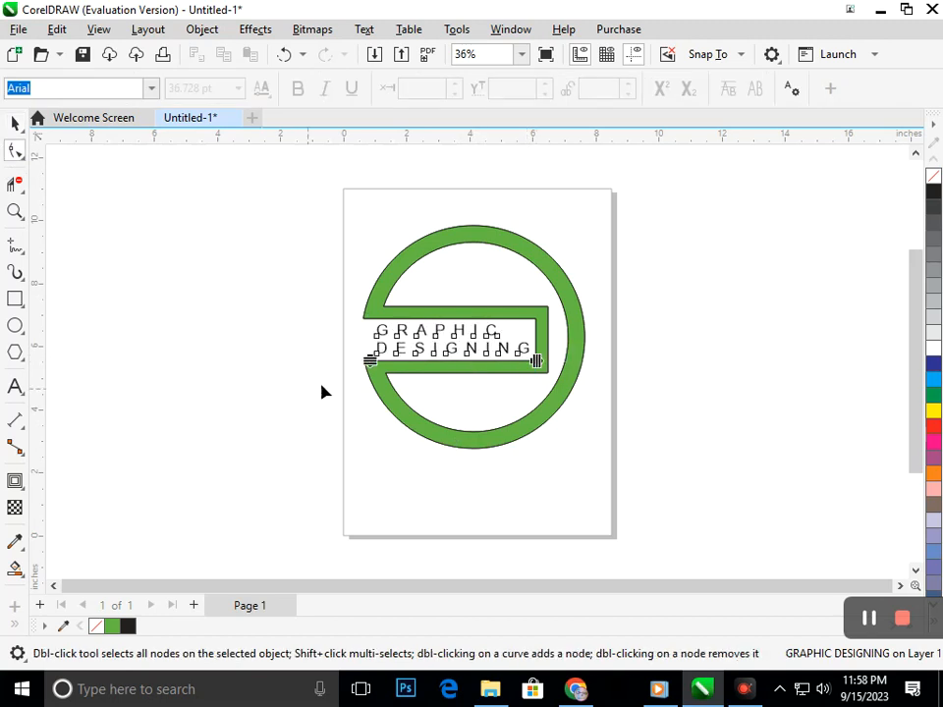
{"action": "left_click", "coordinate": [15, 123]}
{"action": "left_click", "coordinate": [381, 343]}
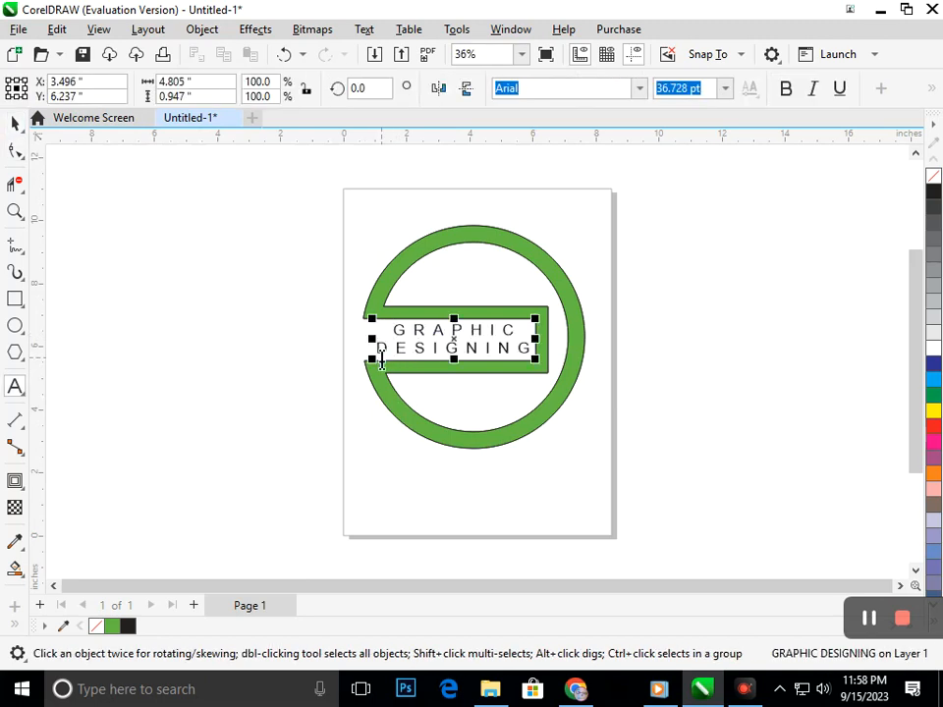
{"action": "left_click", "coordinate": [14, 125]}
{"action": "left_click", "coordinate": [408, 353]}
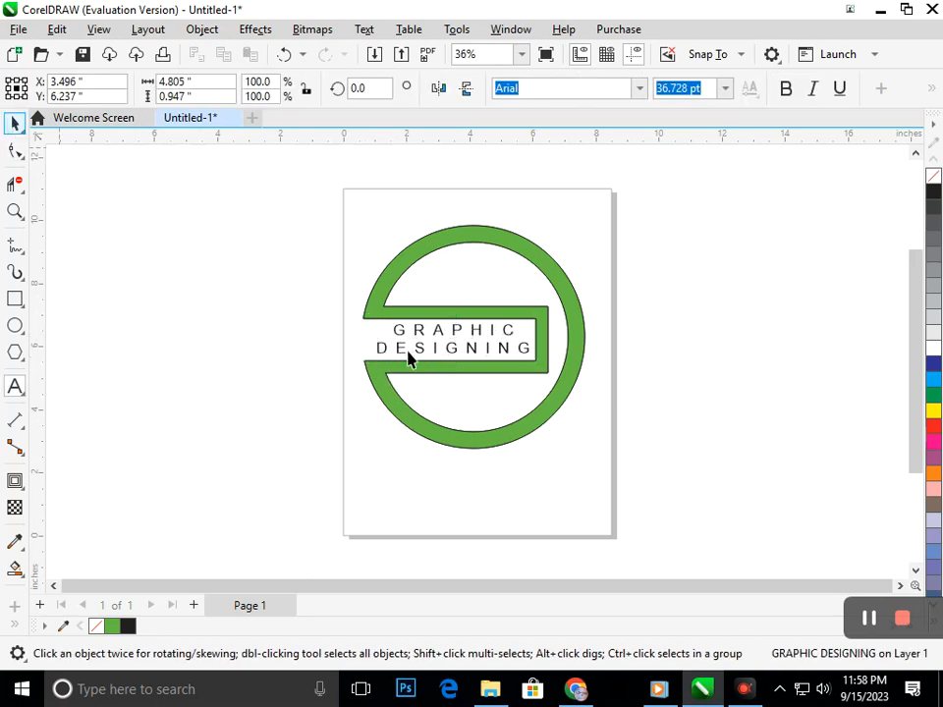
Step: Colour the text's fill and outline blue
{"action": "left_click", "coordinate": [412, 356]}
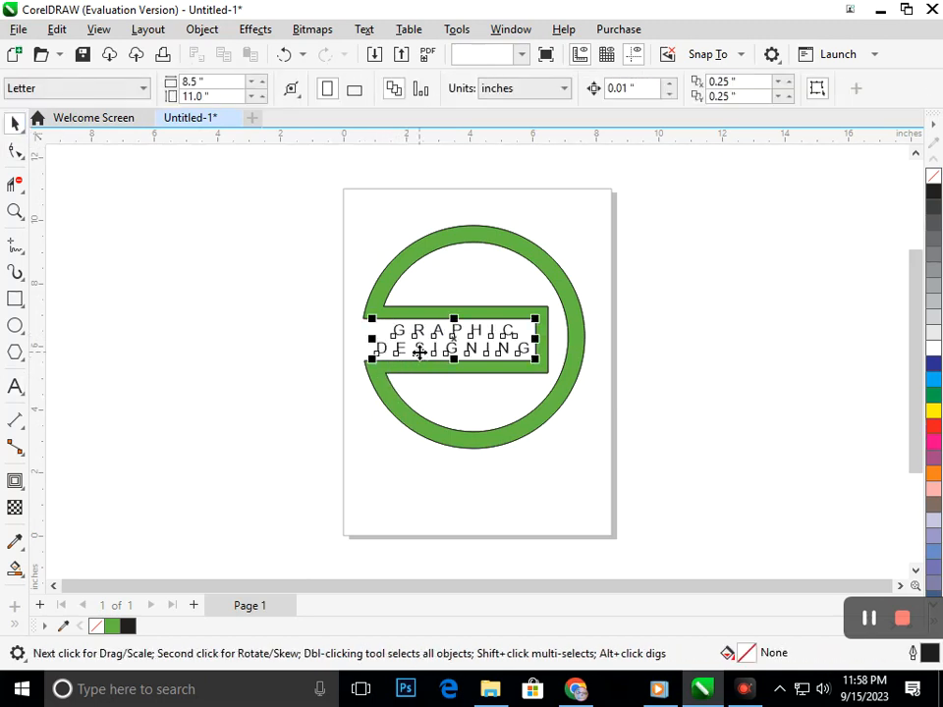
{"action": "left_click", "coordinate": [934, 368]}
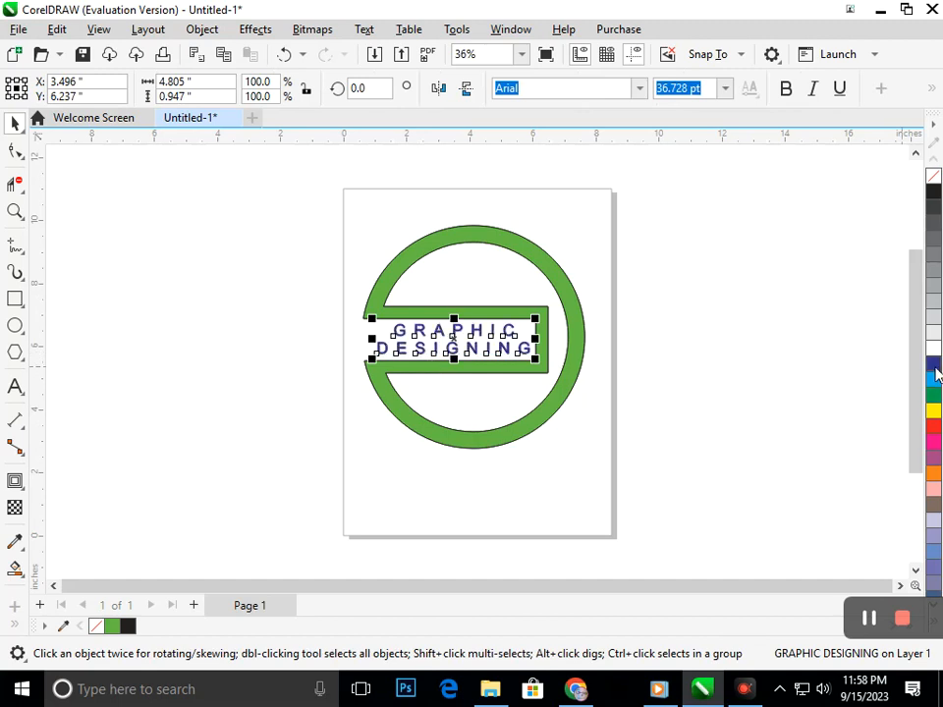
{"action": "left_click", "coordinate": [695, 441]}
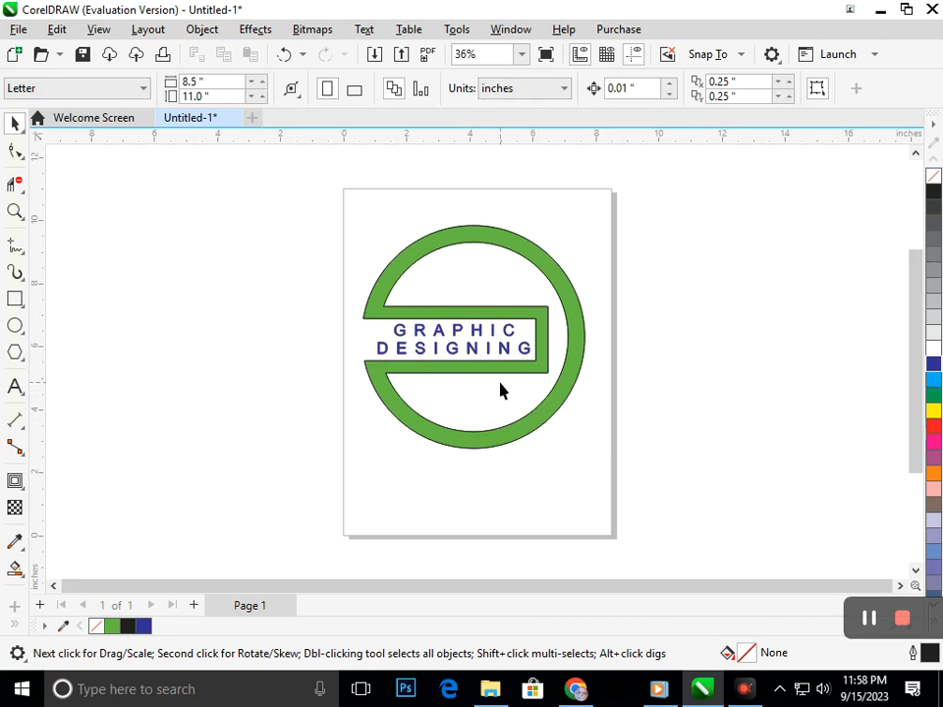
Step: Scale the blue text down to about 34 pt so it has more clearance inside the slot
{"action": "left_click", "coordinate": [435, 352]}
{"action": "key", "text": "F2"}
{"action": "left_click_drag", "start_coordinate": [352, 302], "coordinate": [643, 397]}
{"action": "left_click_drag", "start_coordinate": [158, 379], "coordinate": [166, 383]}
{"action": "left_click_drag", "start_coordinate": [315, 365], "coordinate": [300, 383]}
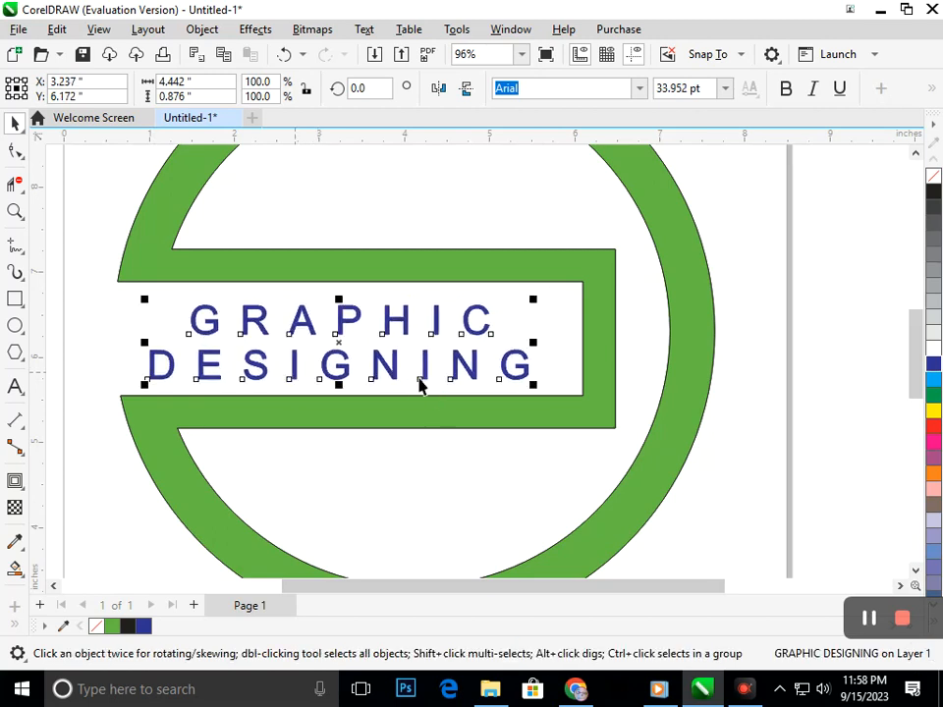
Step: Nudge the text left toward the slot's open end, to about X 3.06 inches
{"action": "key", "text": "z"}
{"action": "right_click", "coordinate": [486, 403]}
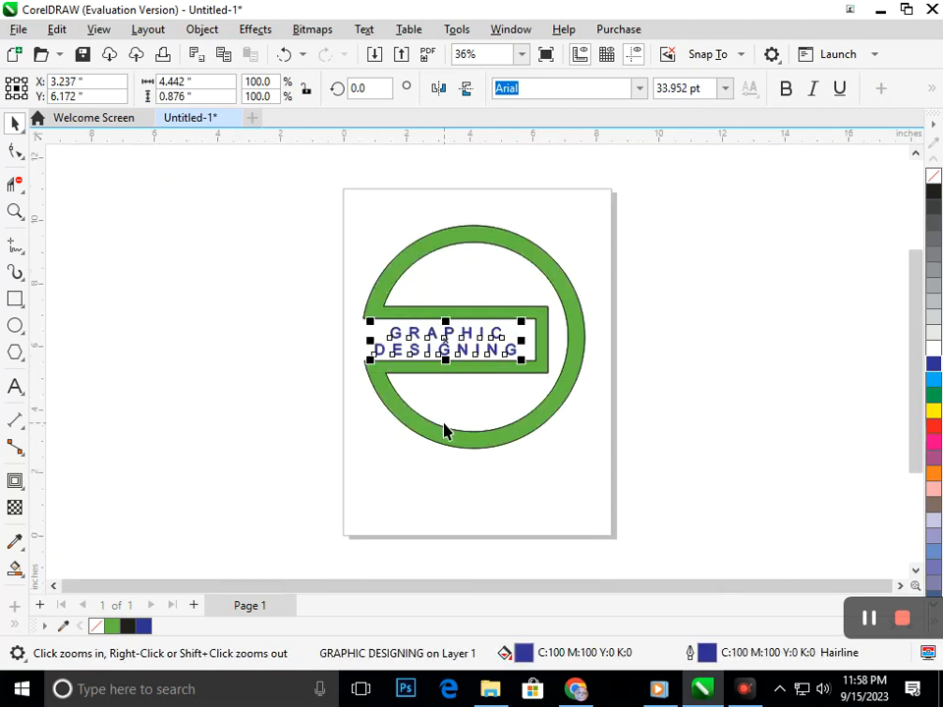
{"action": "key", "text": "Left"}
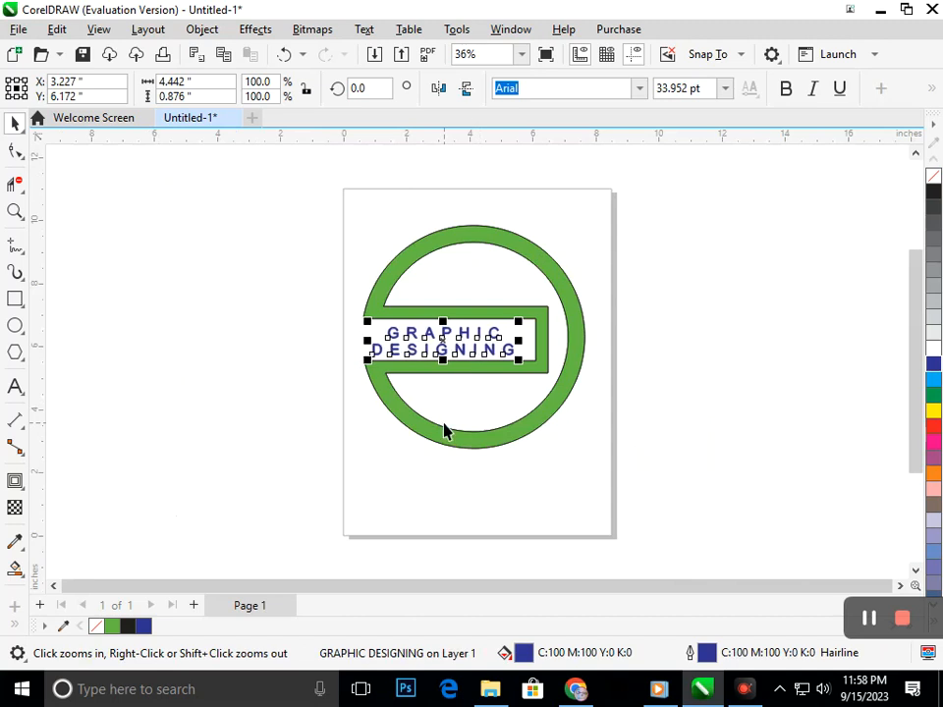
{"action": "key", "text": "space"}
{"action": "key", "text": "Left"}
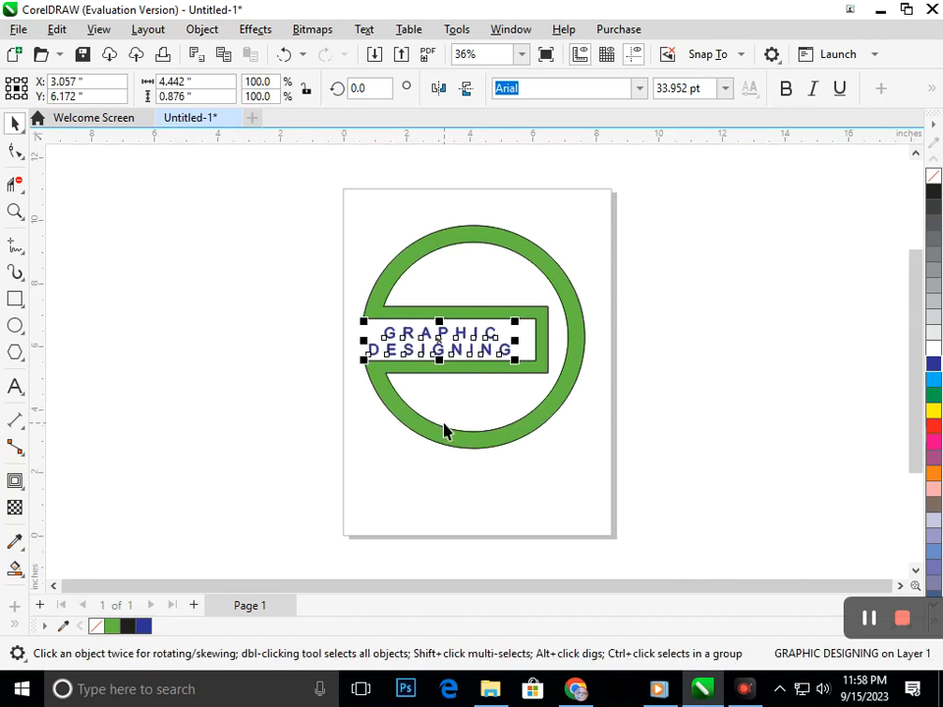
Step: Nudge the text left and widen its letter spacing until DESIGNING spans the slot, about 5.2 inches wide
{"action": "key", "text": "Left"}
{"action": "key", "text": "Left"}
{"action": "left_click", "coordinate": [15, 150]}
{"action": "left_click_drag", "start_coordinate": [515, 363], "coordinate": [535, 371]}
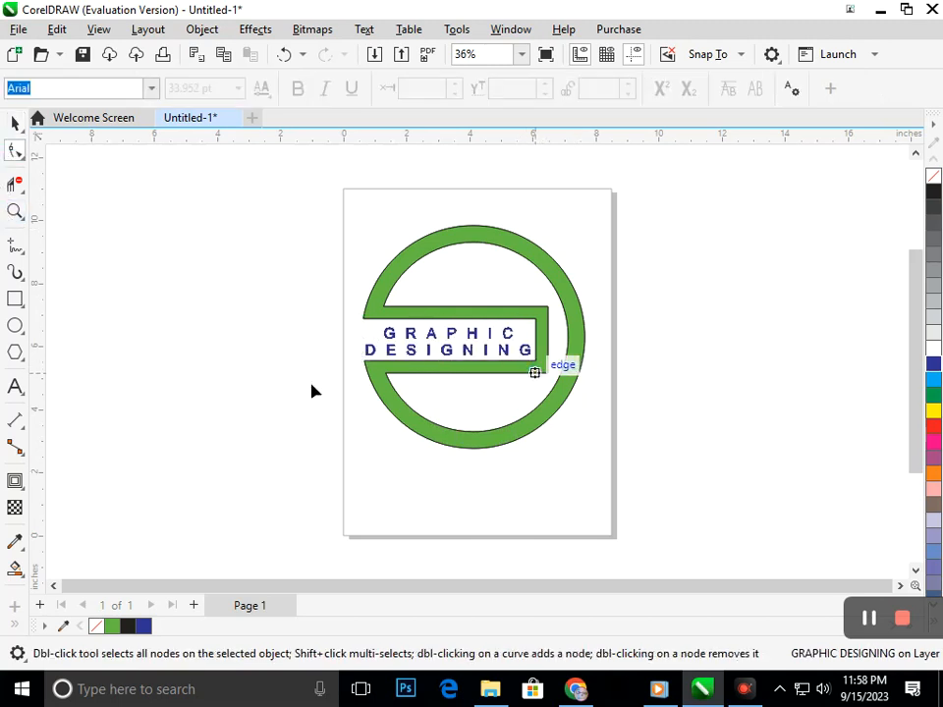
{"action": "left_click", "coordinate": [137, 440]}
{"action": "key", "text": "space"}
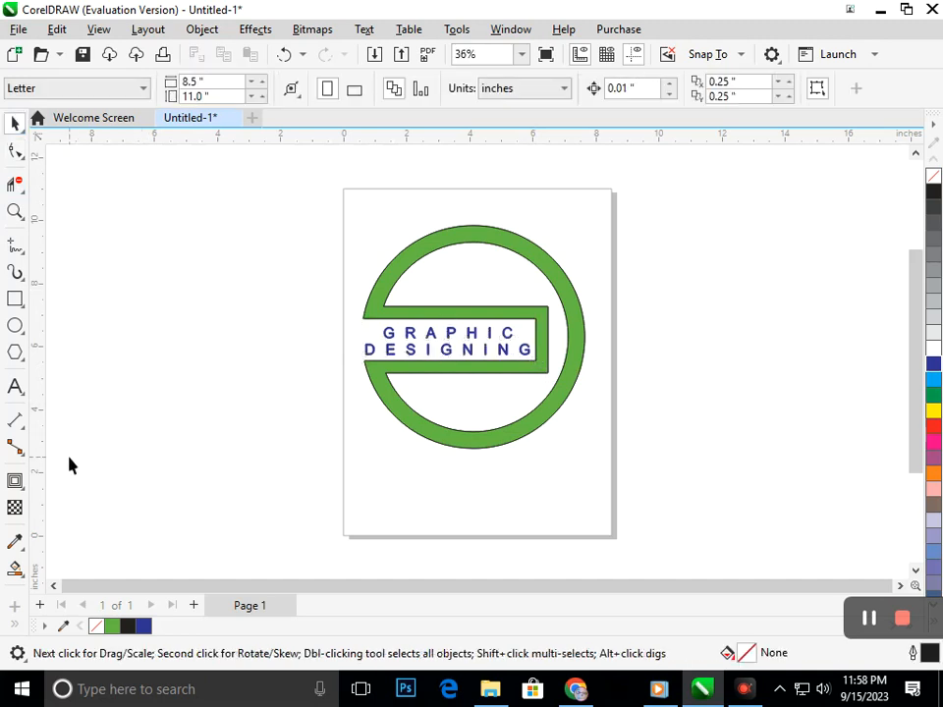
Step: Recolour only the word DESIGNING purple
{"action": "double_click", "coordinate": [521, 349]}
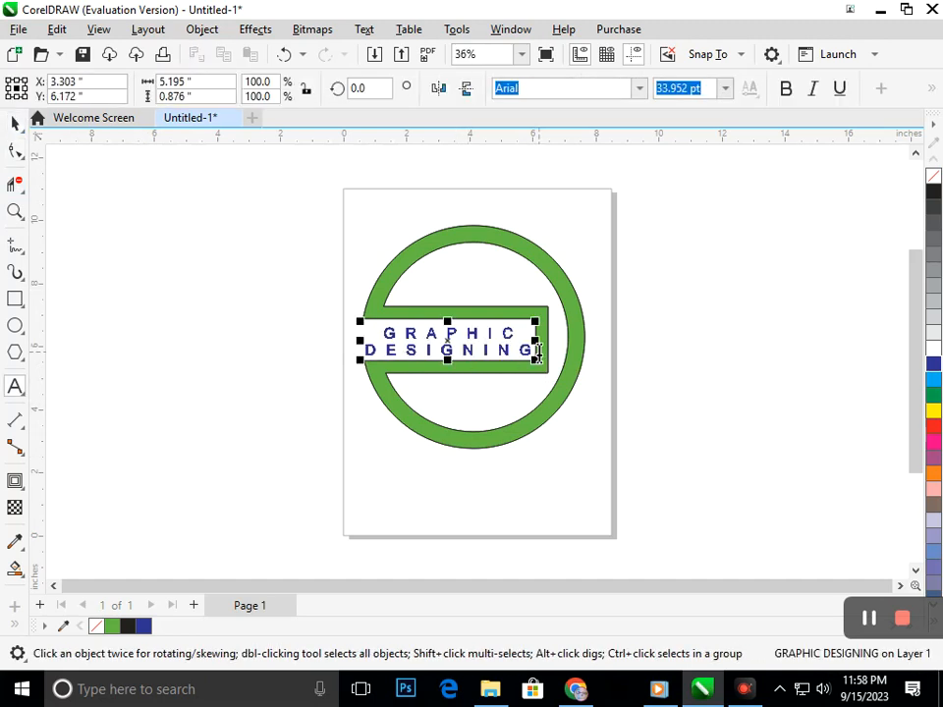
{"action": "left_click_drag", "start_coordinate": [533, 351], "coordinate": [366, 351]}
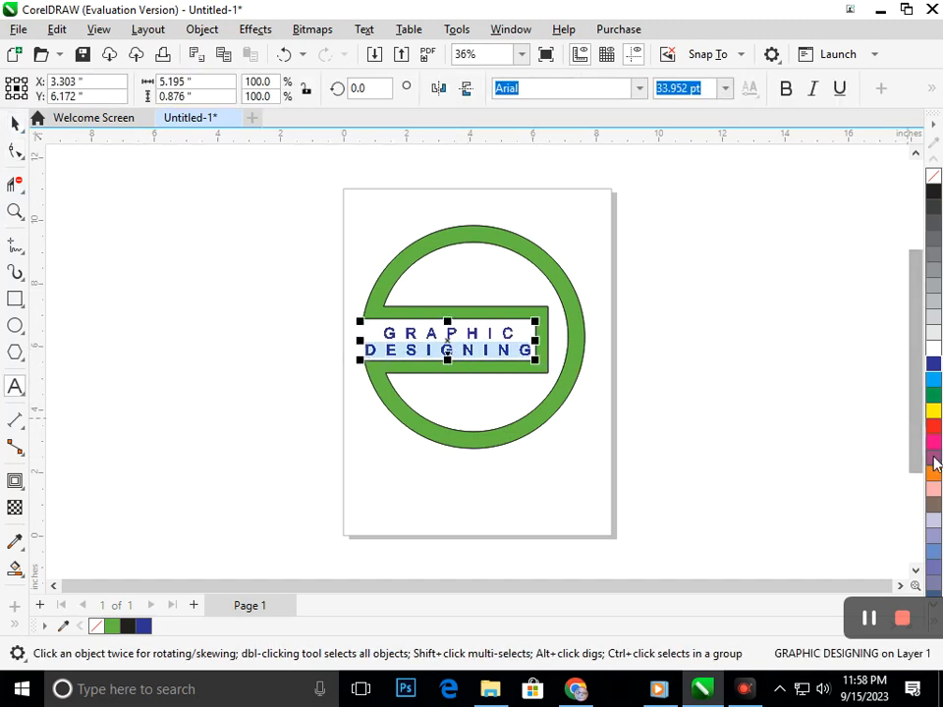
{"action": "left_click", "coordinate": [15, 123]}
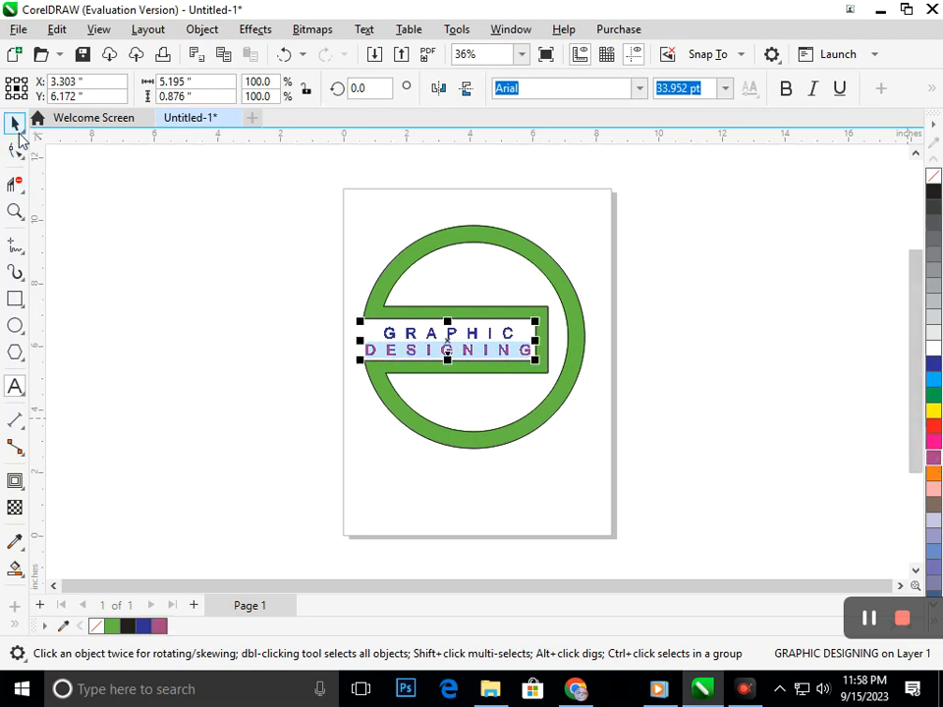
{"action": "left_click", "coordinate": [185, 339]}
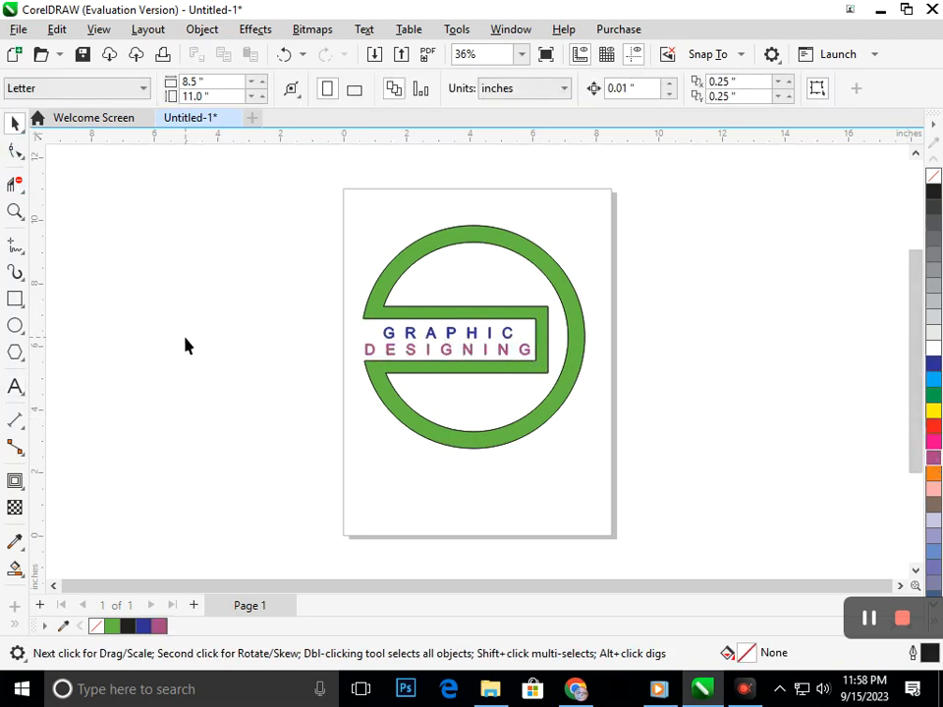
Step: Tighten the two-line text's letter spacing to an overall width of about 3.09 inches and place it mid-slot
{"action": "left_click", "coordinate": [412, 363]}
{"action": "left_click", "coordinate": [16, 149]}
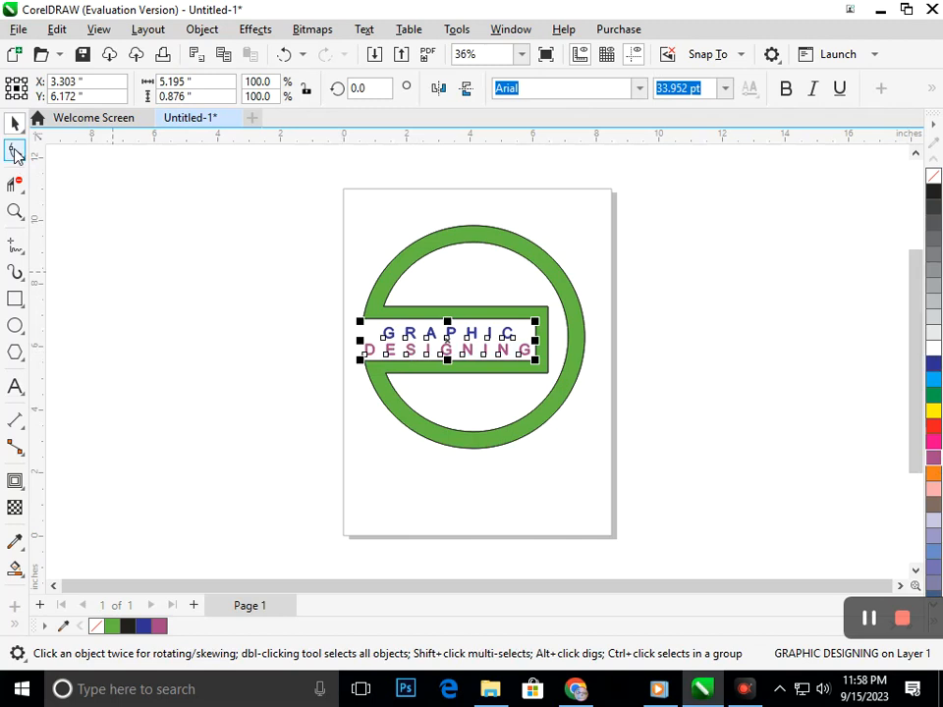
{"action": "left_click_drag", "start_coordinate": [540, 364], "coordinate": [464, 360]}
{"action": "key", "text": "space"}
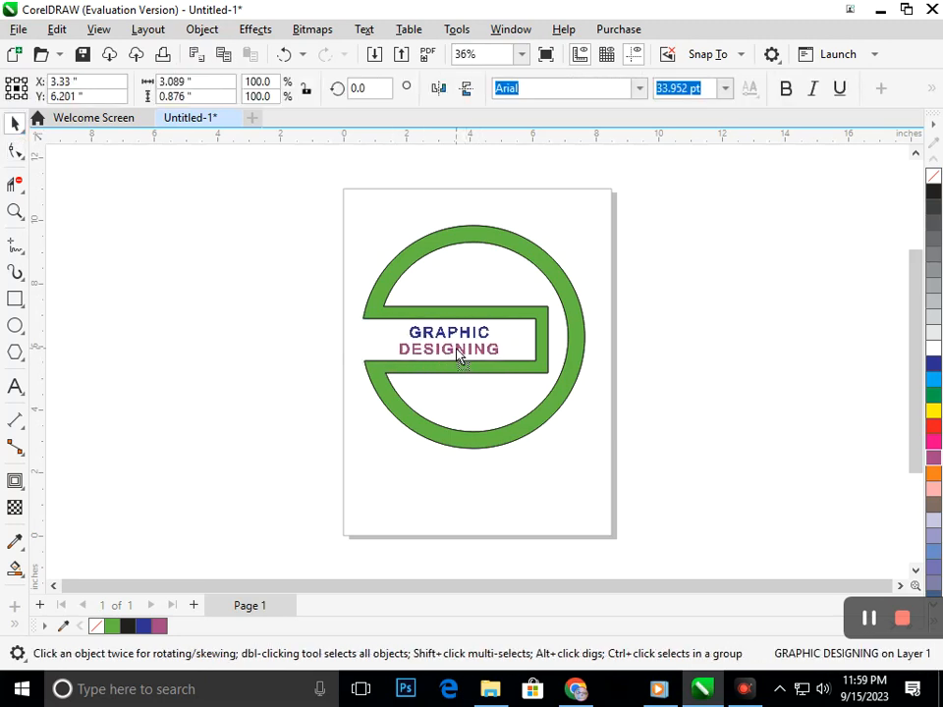
{"action": "left_click", "coordinate": [481, 541]}
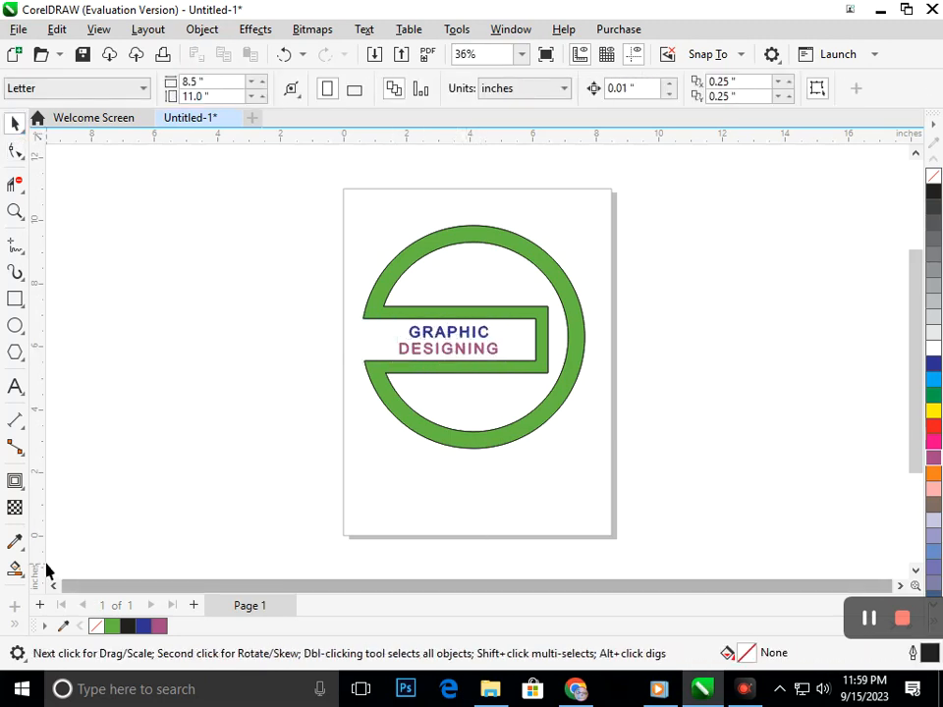
Step: Create a shape from the circle's inner area with Smart Fill and give it a diagonal linear gradient from green to blue
{"action": "left_click", "coordinate": [15, 569]}
{"action": "left_click", "coordinate": [439, 404]}
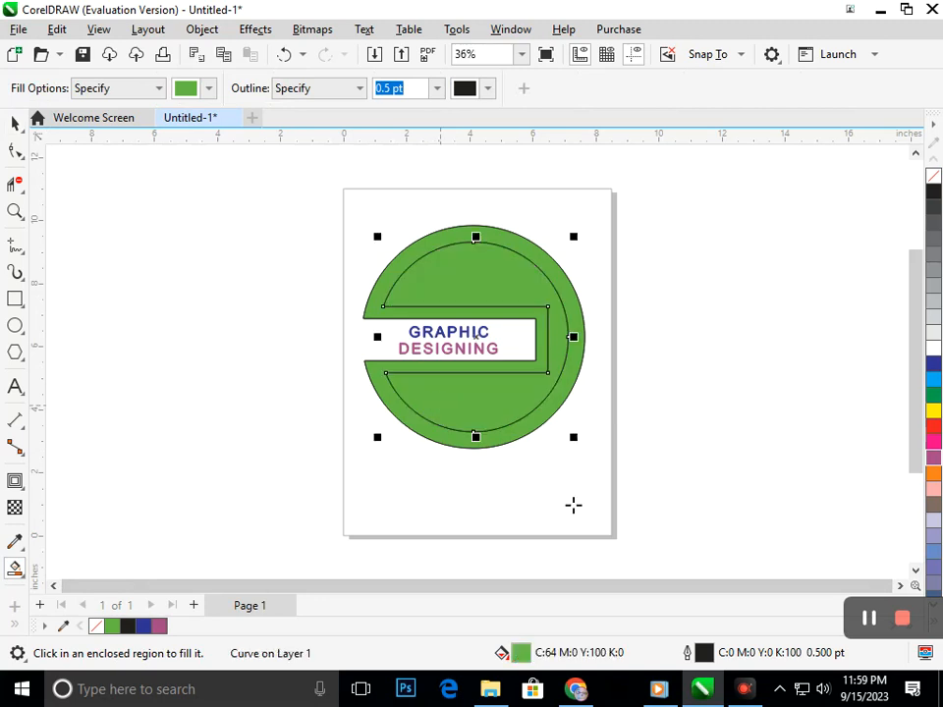
{"action": "left_click", "coordinate": [25, 576]}
{"action": "left_click", "coordinate": [72, 570]}
{"action": "left_click_drag", "start_coordinate": [448, 254], "coordinate": [514, 423]}
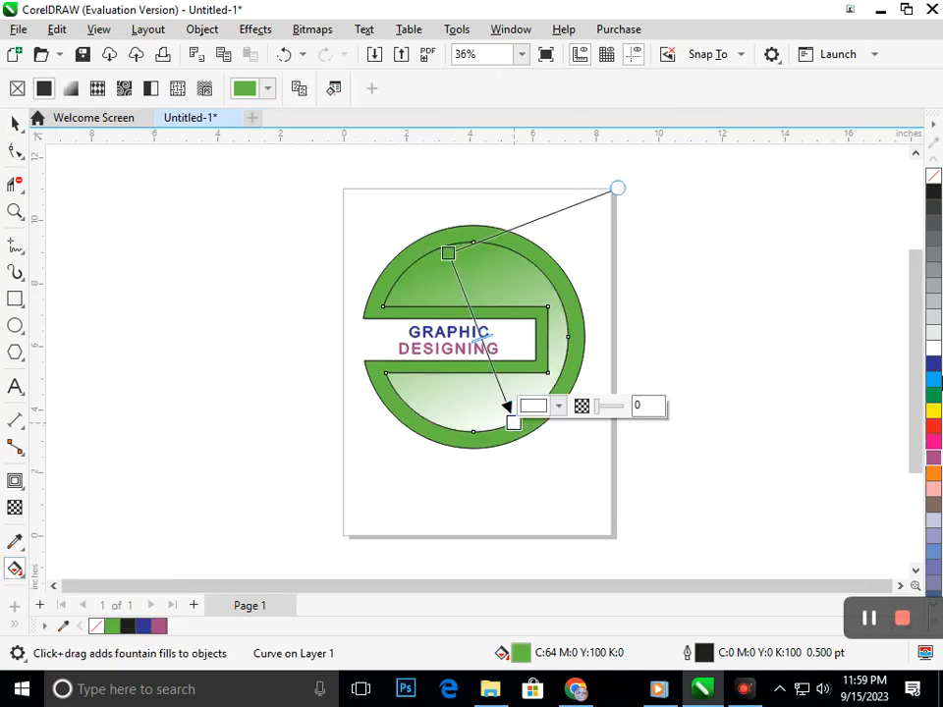
{"action": "left_click", "coordinate": [938, 380]}
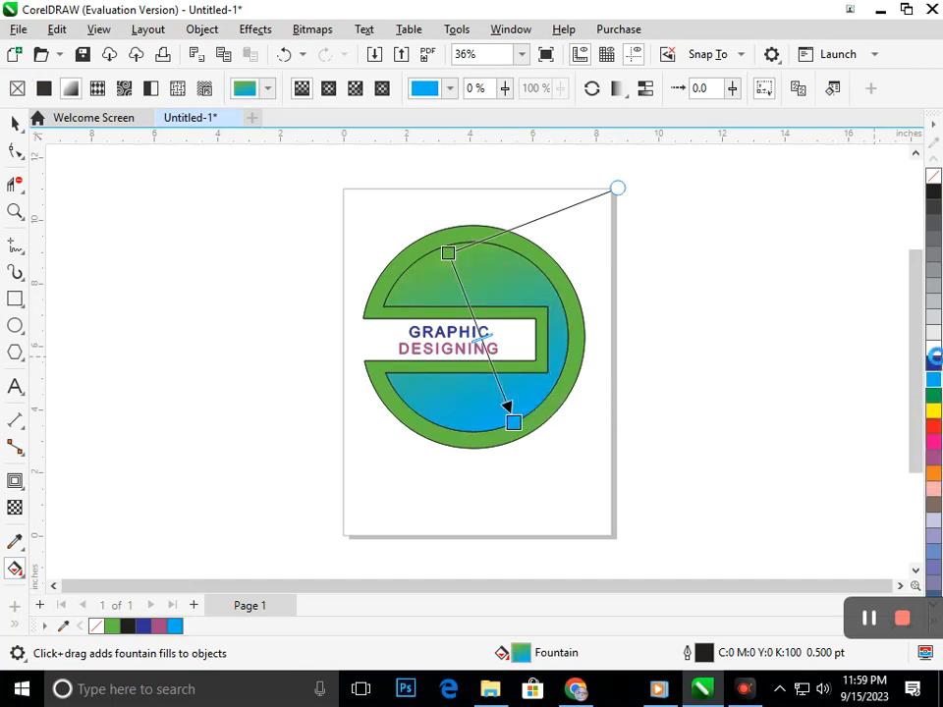
{"action": "left_click", "coordinate": [936, 364]}
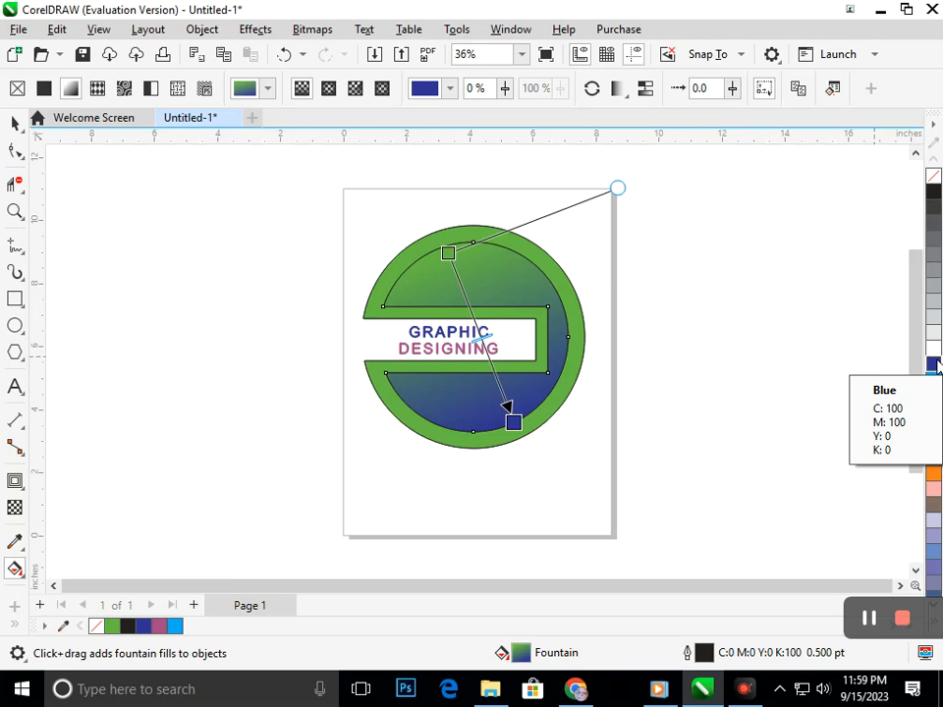
Step: Set the inner shape's gradient start colour to orange and its end colour to blue
{"action": "left_click", "coordinate": [447, 253]}
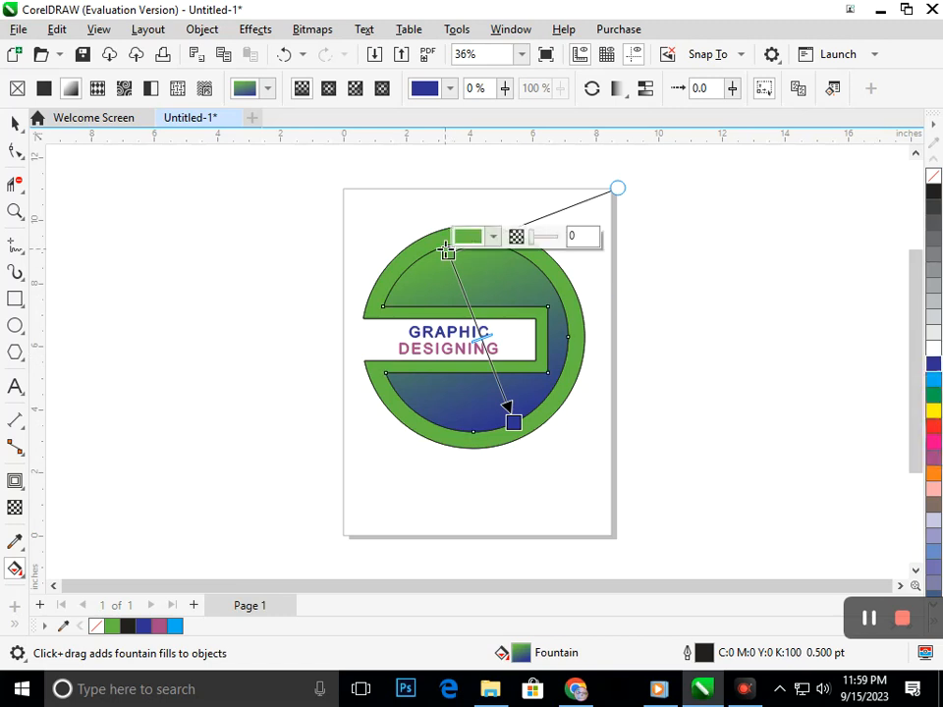
{"action": "left_click", "coordinate": [931, 473]}
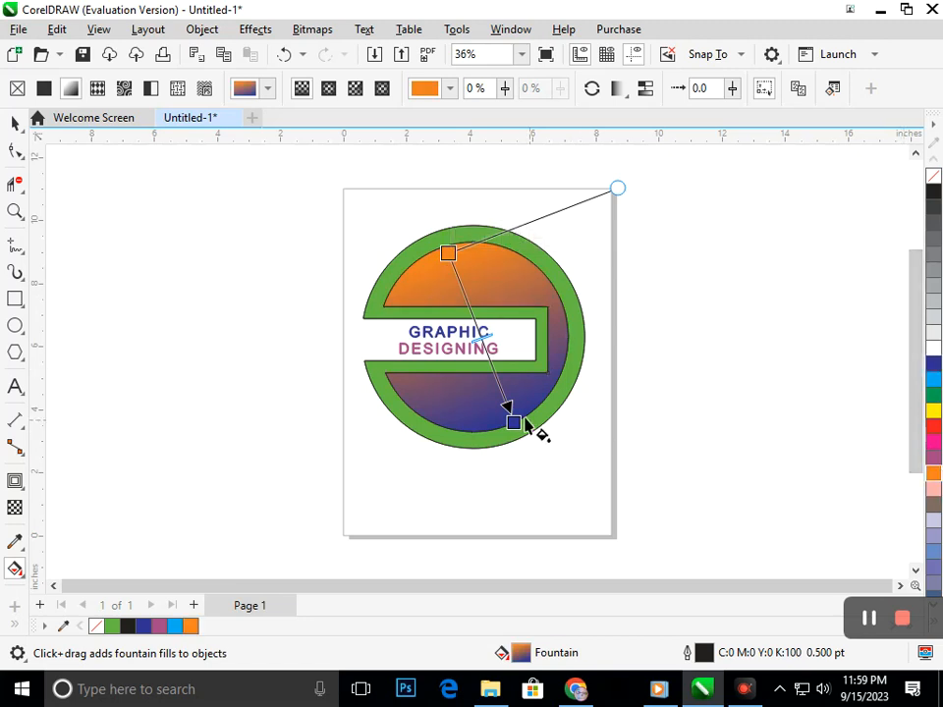
{"action": "left_click", "coordinate": [513, 423]}
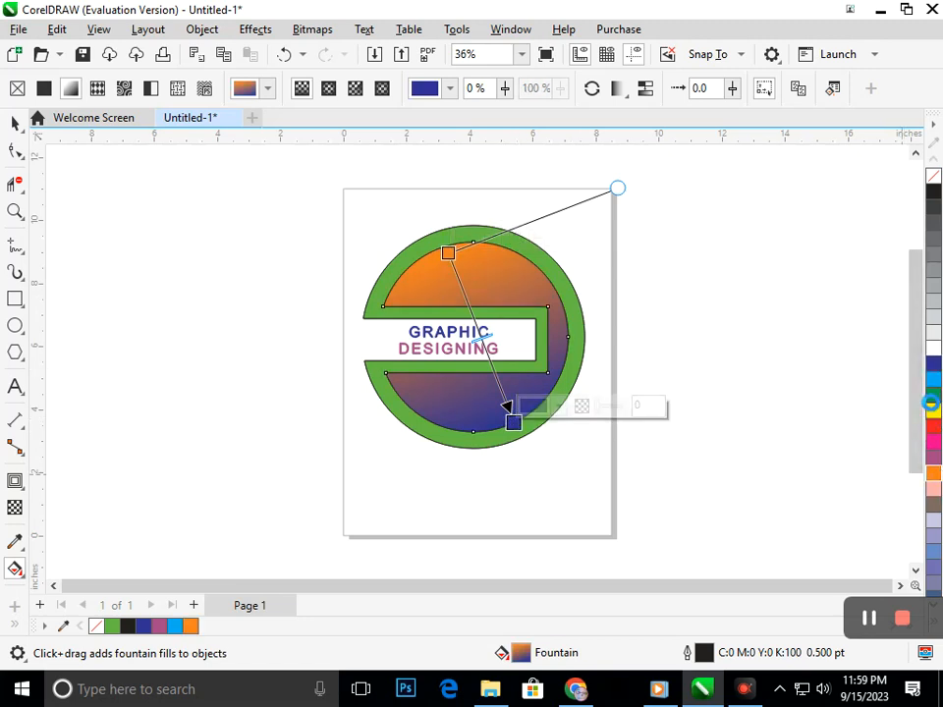
{"action": "left_click", "coordinate": [932, 398]}
{"action": "left_click", "coordinate": [931, 368]}
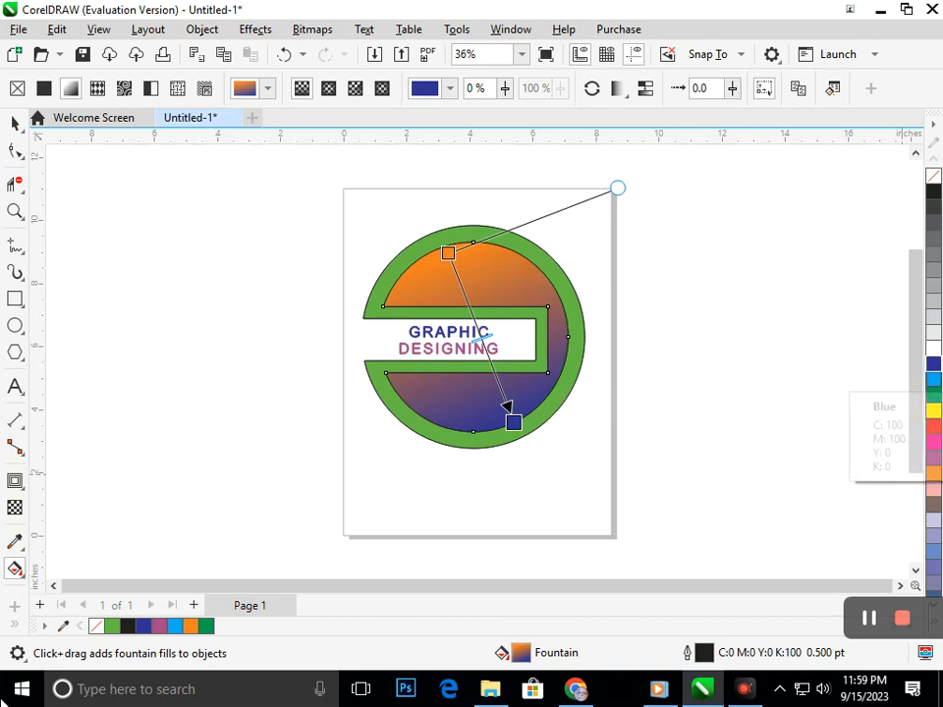
{"action": "left_click", "coordinate": [14, 125]}
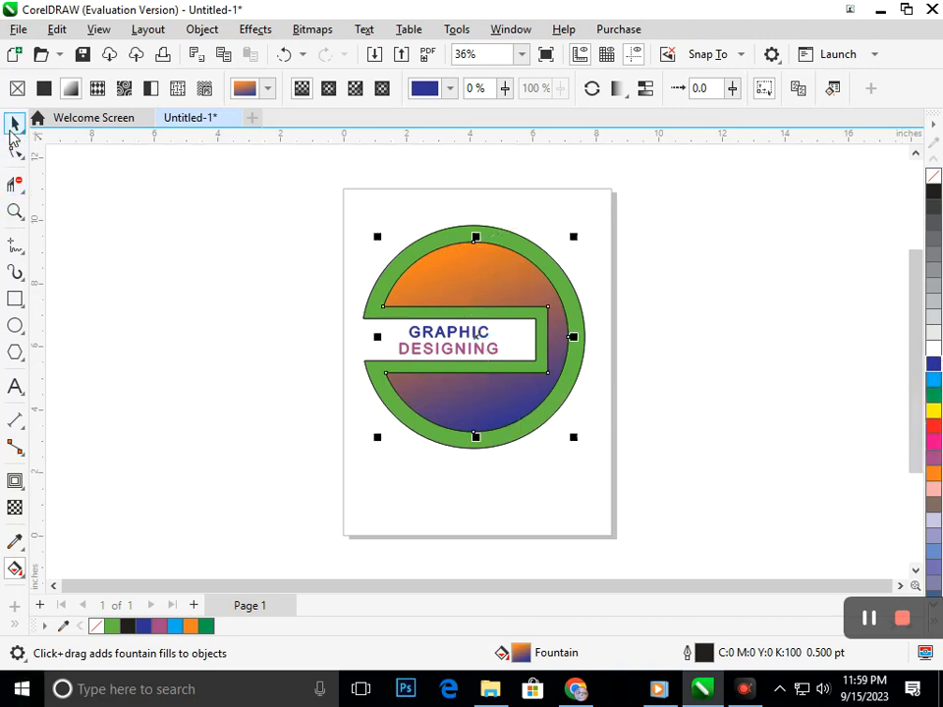
{"action": "left_click", "coordinate": [185, 440]}
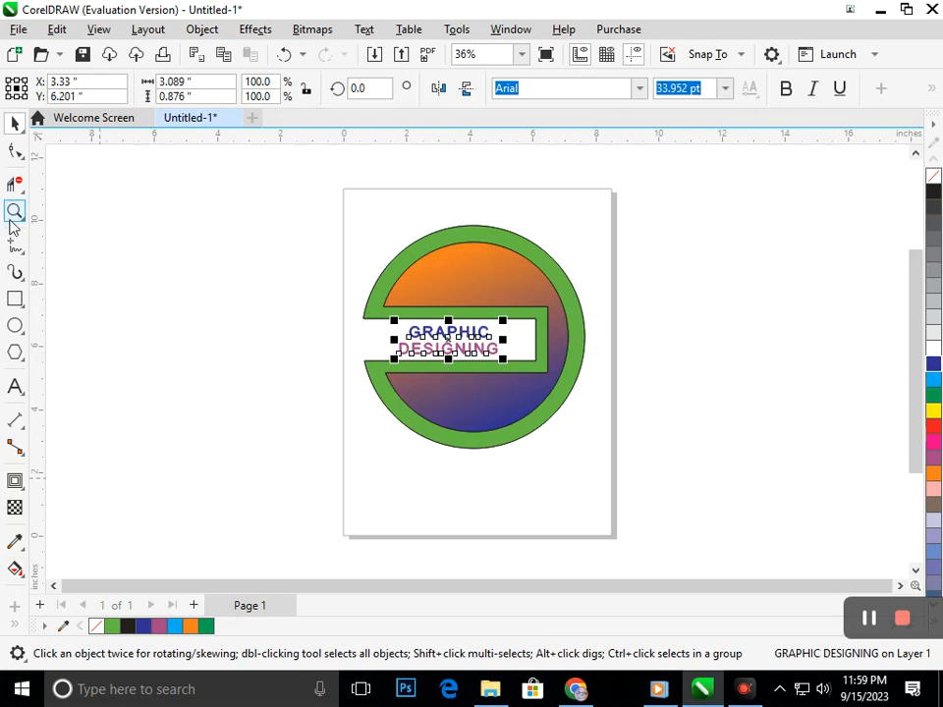
Step: Widen the text's letter spacing to an overall width of about 4.02 inches
{"action": "left_click", "coordinate": [16, 151]}
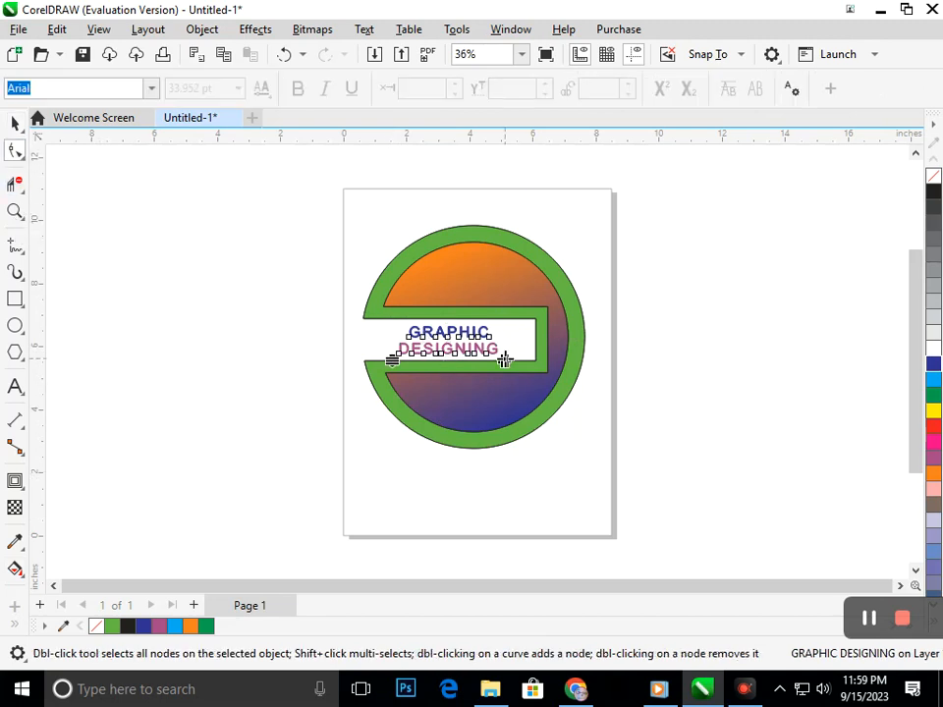
{"action": "left_click_drag", "start_coordinate": [514, 364], "coordinate": [534, 374]}
{"action": "left_click", "coordinate": [15, 124]}
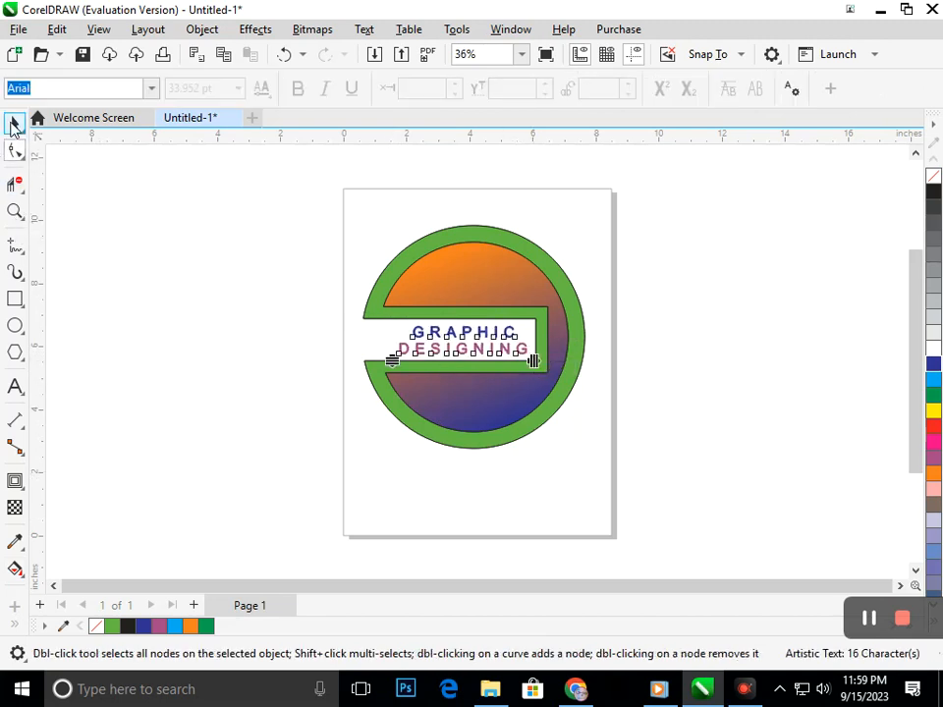
{"action": "left_click", "coordinate": [98, 255]}
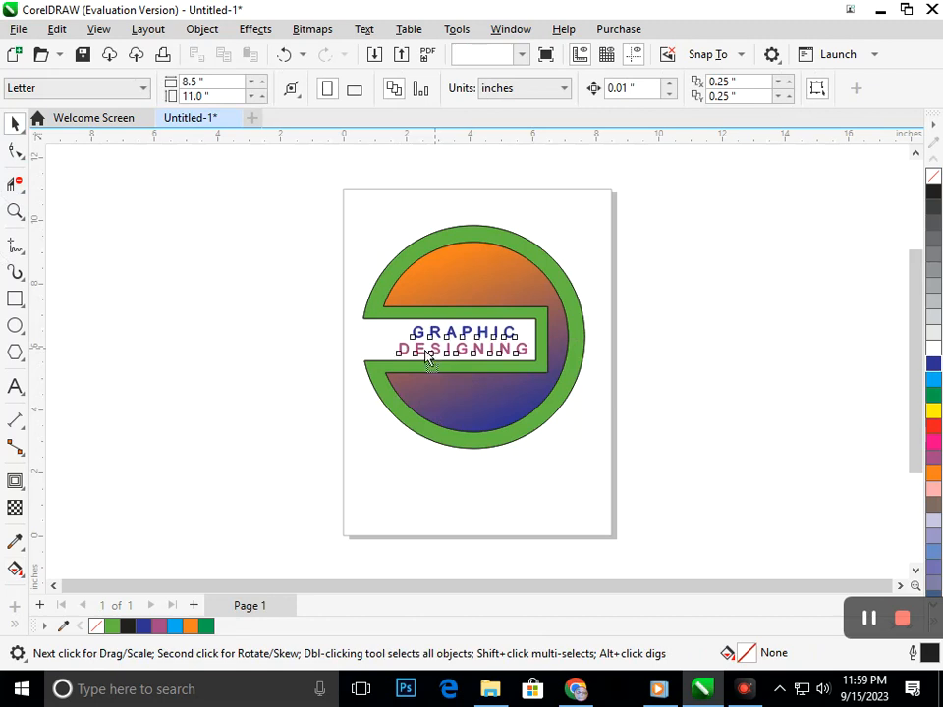
Step: Move the text to the slot's open end, with DESIGNING starting at the ring's outer edge
{"action": "left_click", "coordinate": [426, 355]}
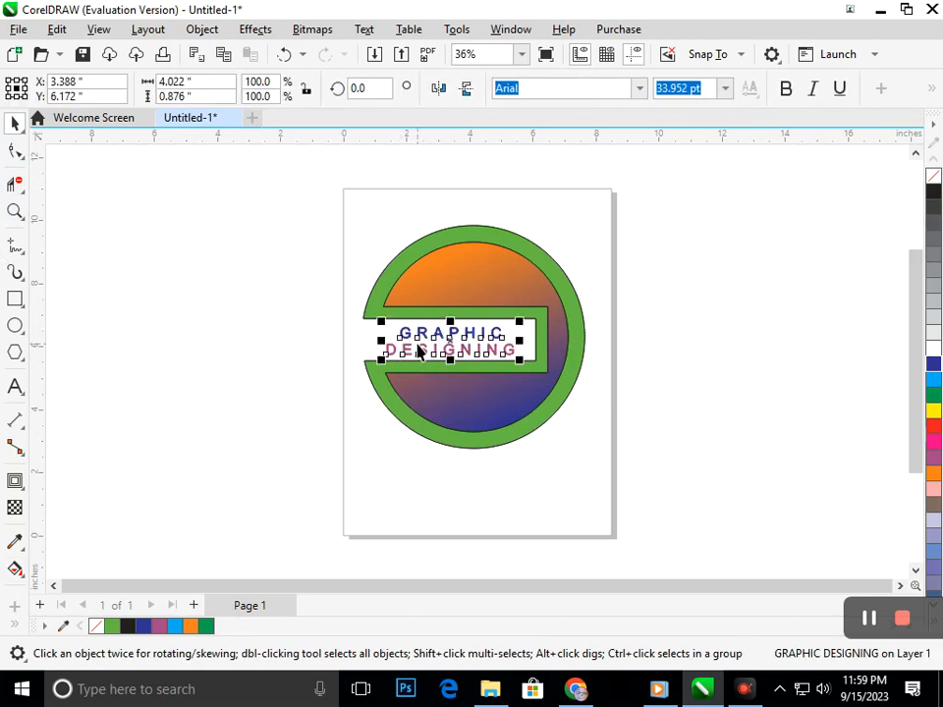
{"action": "left_click", "coordinate": [15, 148]}
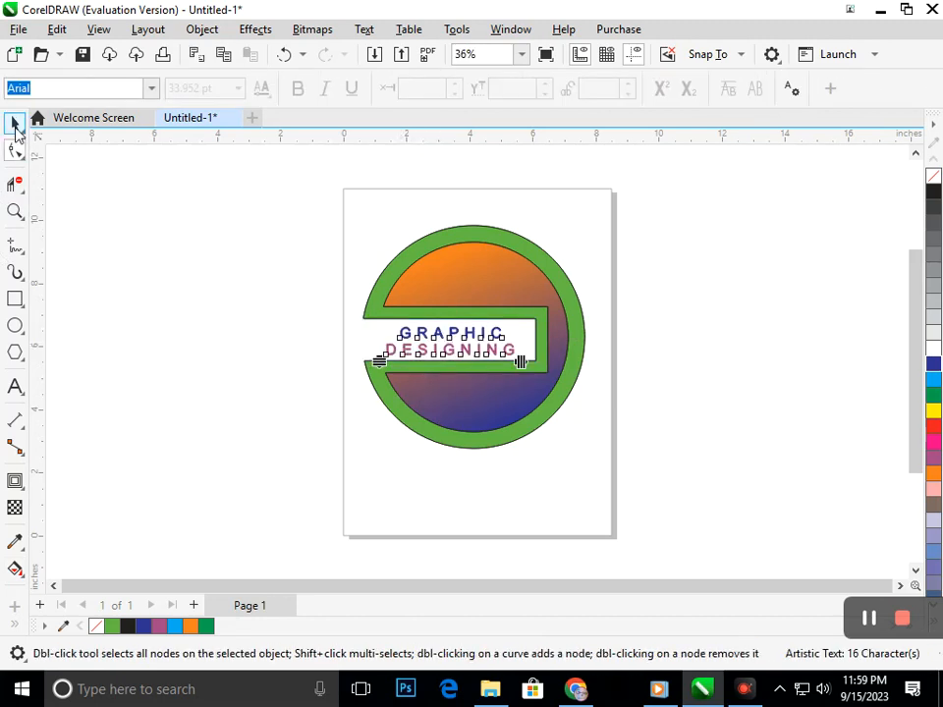
{"action": "left_click", "coordinate": [244, 382]}
{"action": "left_click_drag", "start_coordinate": [401, 361], "coordinate": [379, 358]}
{"action": "left_click", "coordinate": [246, 447]}
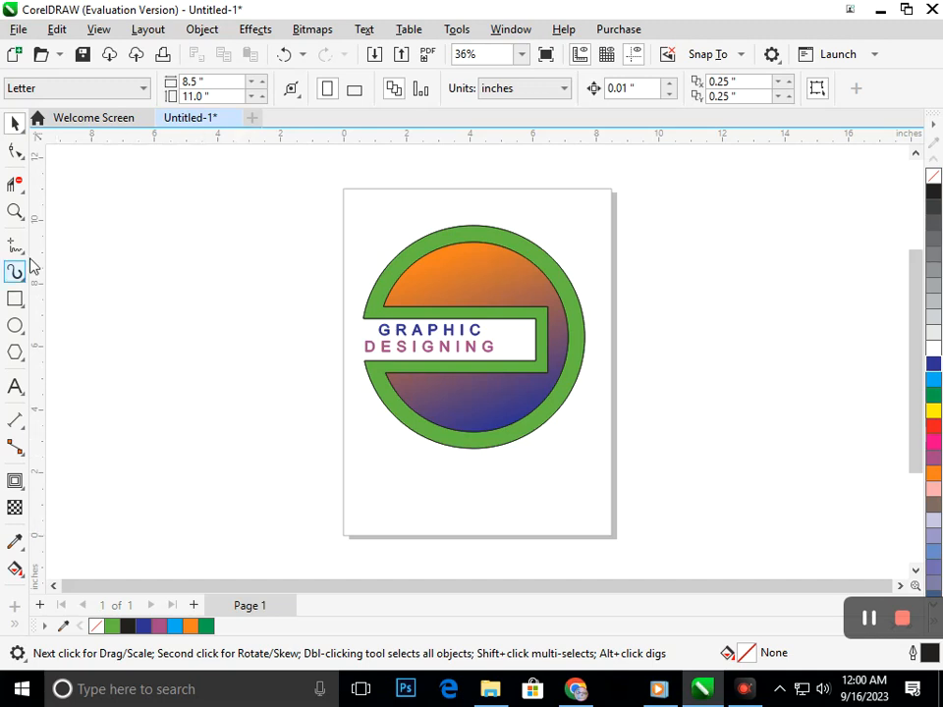
Step: Draw a rectangle about 1.05 by 1.34 inches filling the slot's closed end, and fill it red
{"action": "left_click", "coordinate": [15, 299]}
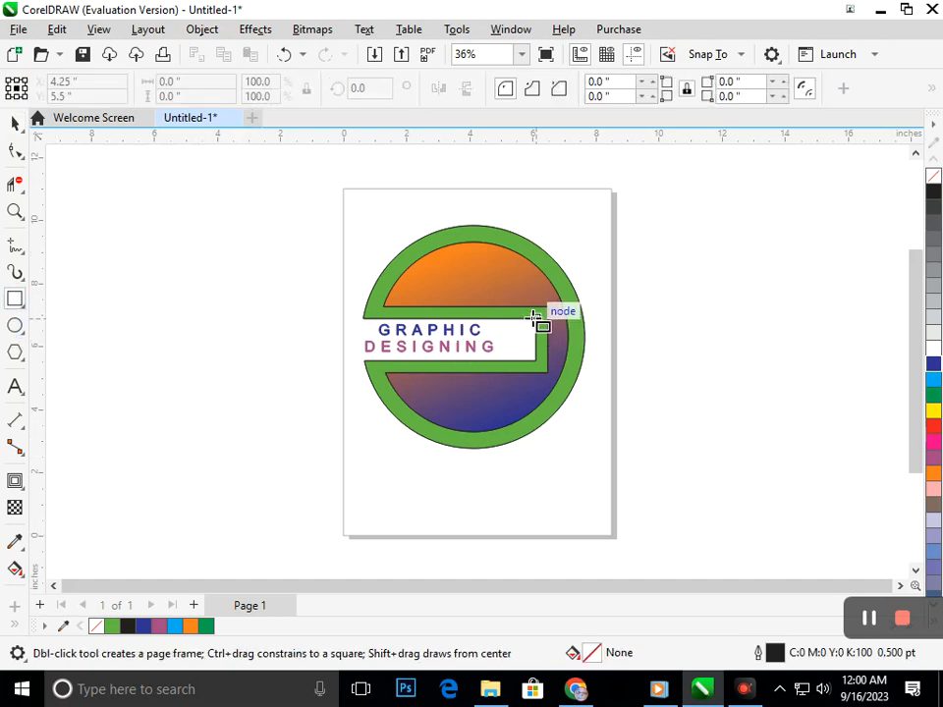
{"action": "left_click_drag", "start_coordinate": [536, 321], "coordinate": [506, 365]}
{"action": "left_click", "coordinate": [933, 432]}
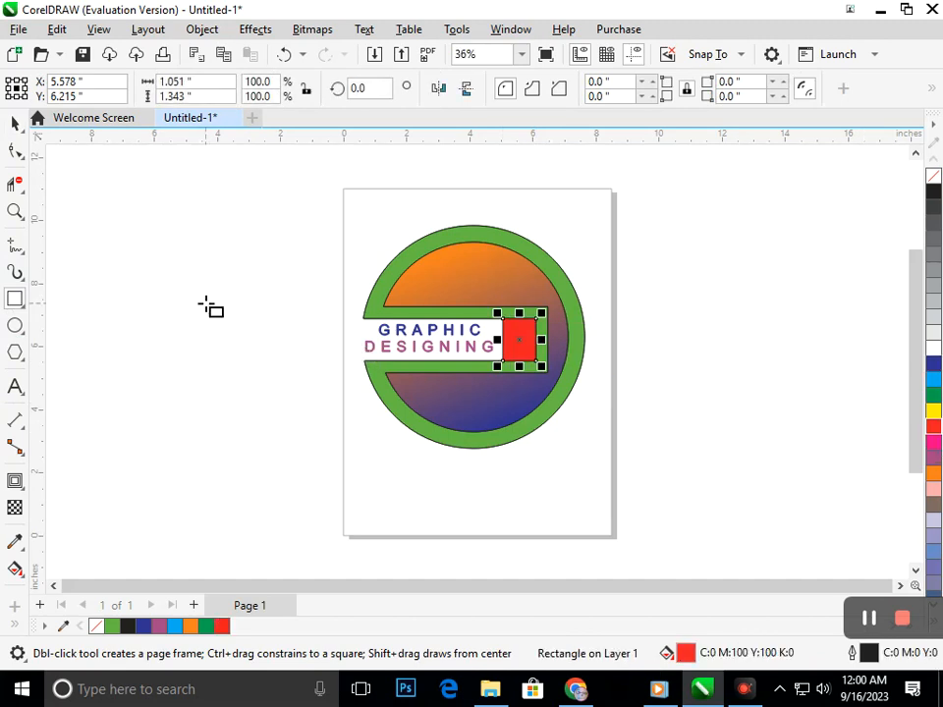
{"action": "left_click", "coordinate": [269, 353]}
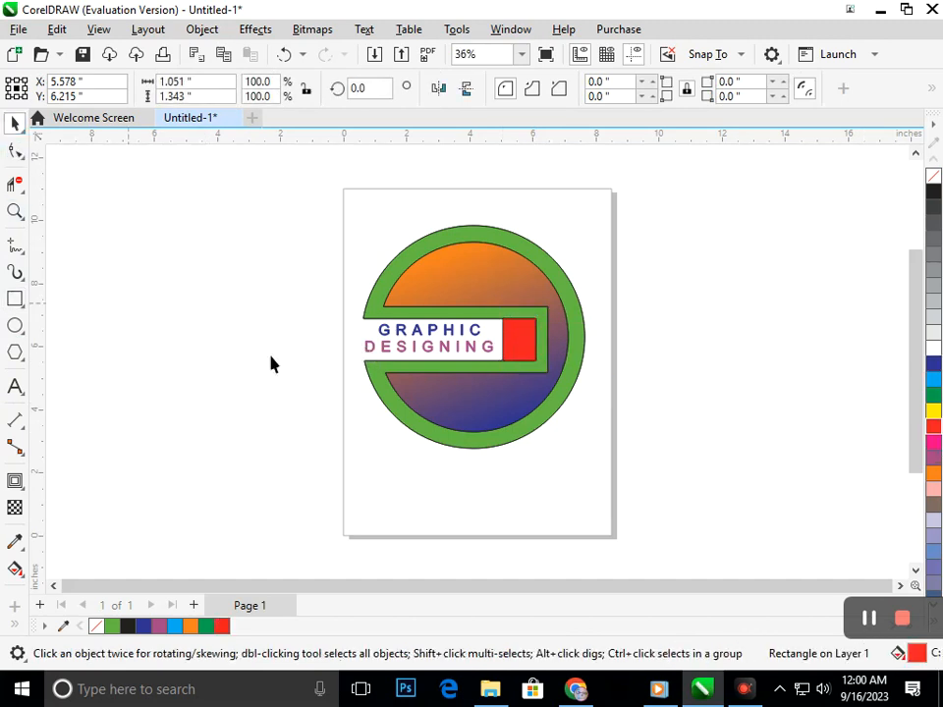
{"action": "left_click", "coordinate": [514, 358]}
{"action": "mouse_move", "coordinate": [498, 368]}
{"action": "left_mouse_down"}
{"action": "mouse_move", "coordinate": [510, 373]}
{"action": "mouse_move", "coordinate": [501, 392]}
{"action": "left_mouse_up"}
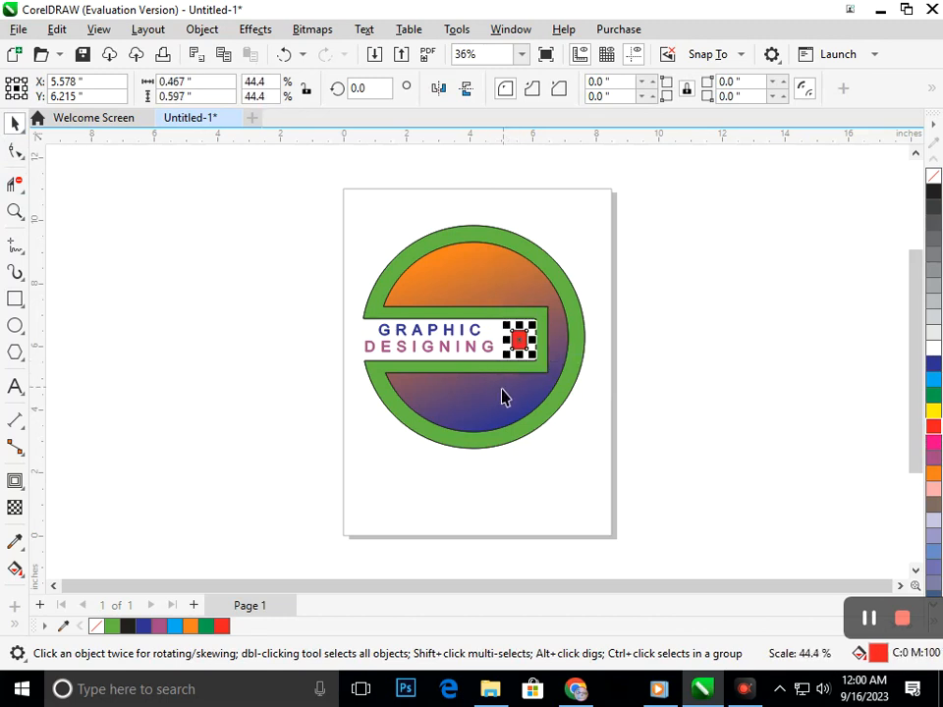
{"action": "key", "text": "ctrl+z"}
{"action": "left_click", "coordinate": [635, 381]}
Step: Apply a fountain fill across the red rectangle and switch it to an elliptical gradient with a white centre
{"action": "left_click", "coordinate": [521, 354]}
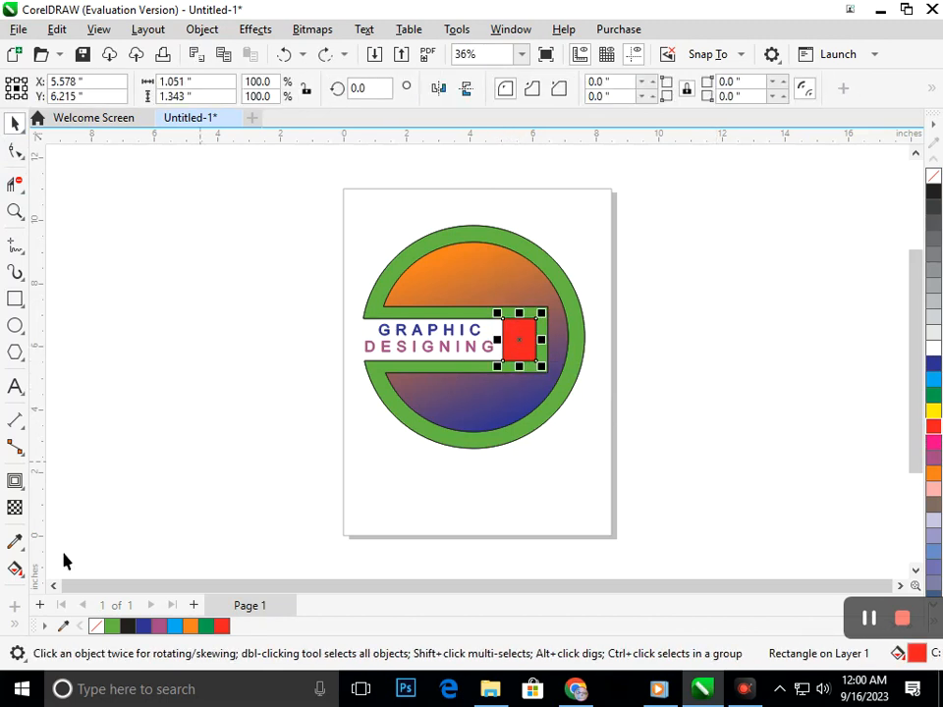
{"action": "left_click", "coordinate": [21, 574]}
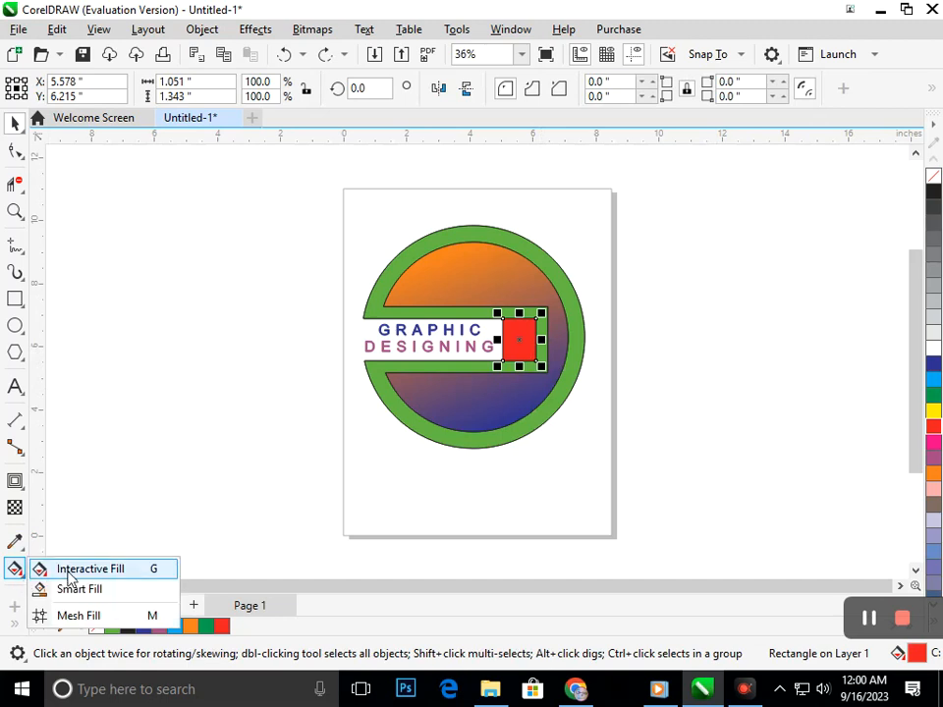
{"action": "left_click", "coordinate": [49, 569]}
{"action": "left_click_drag", "start_coordinate": [503, 358], "coordinate": [535, 317]}
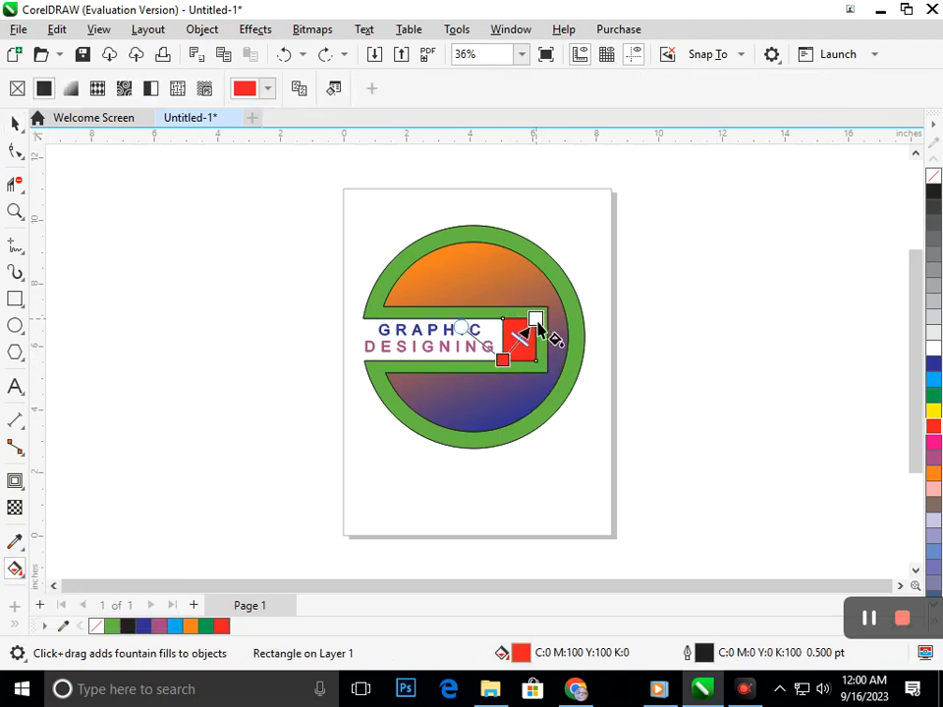
{"action": "left_click", "coordinate": [328, 88]}
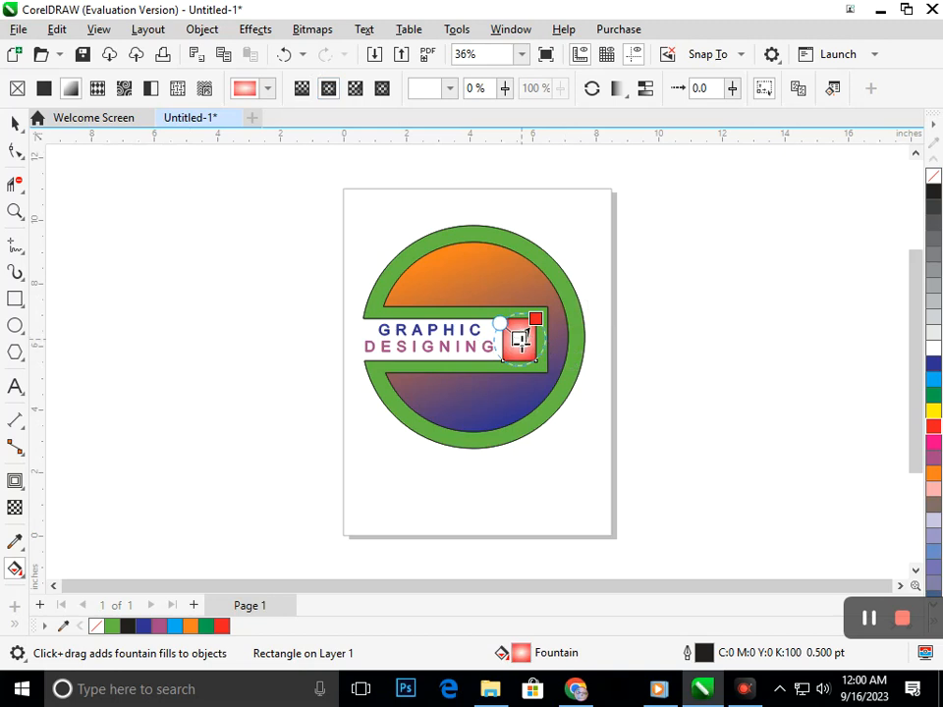
Step: Change the gradient's centre colour to light blue and extend its red outer end beyond the rectangle's corner
{"action": "left_click", "coordinate": [521, 340]}
{"action": "left_click", "coordinate": [934, 381]}
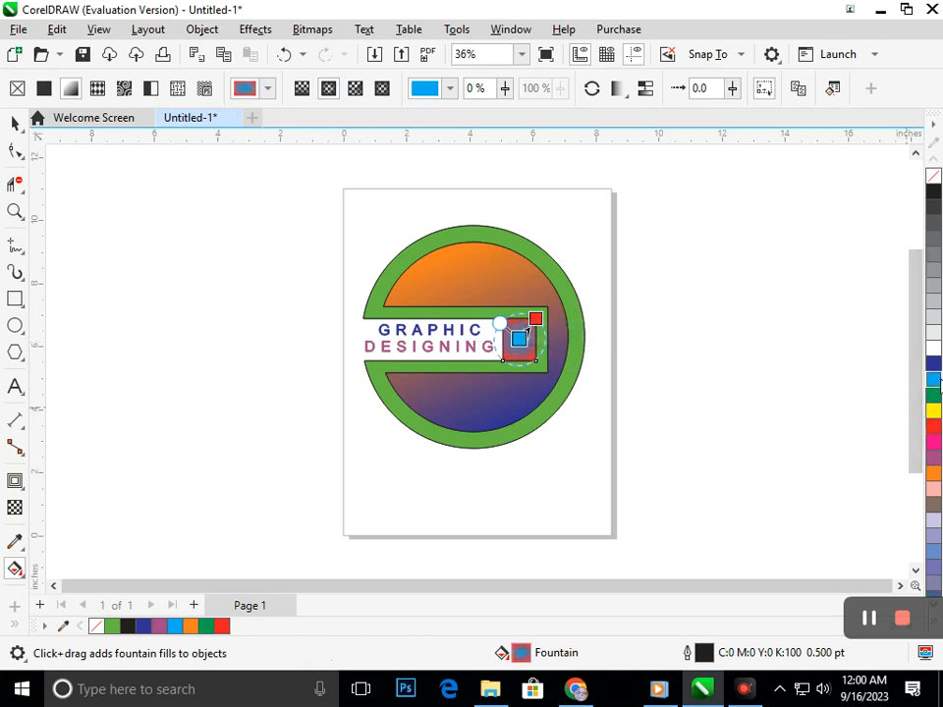
{"action": "left_click_drag", "start_coordinate": [536, 318], "coordinate": [546, 296]}
{"action": "key", "text": "space"}
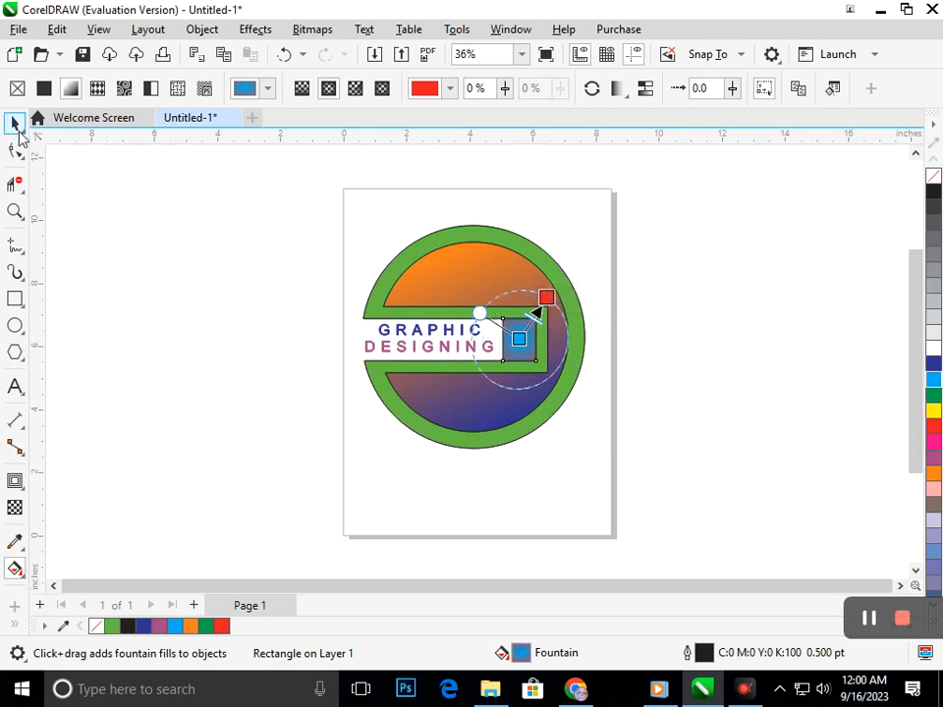
{"action": "left_click", "coordinate": [381, 511]}
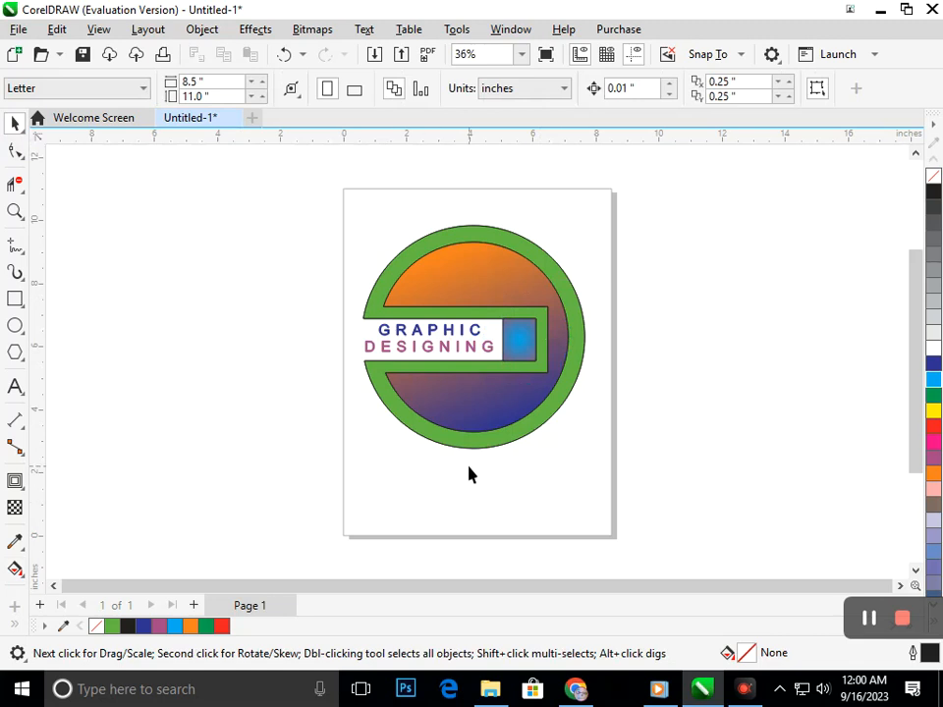
{"action": "left_click_drag", "start_coordinate": [480, 451], "coordinate": [461, 522]}
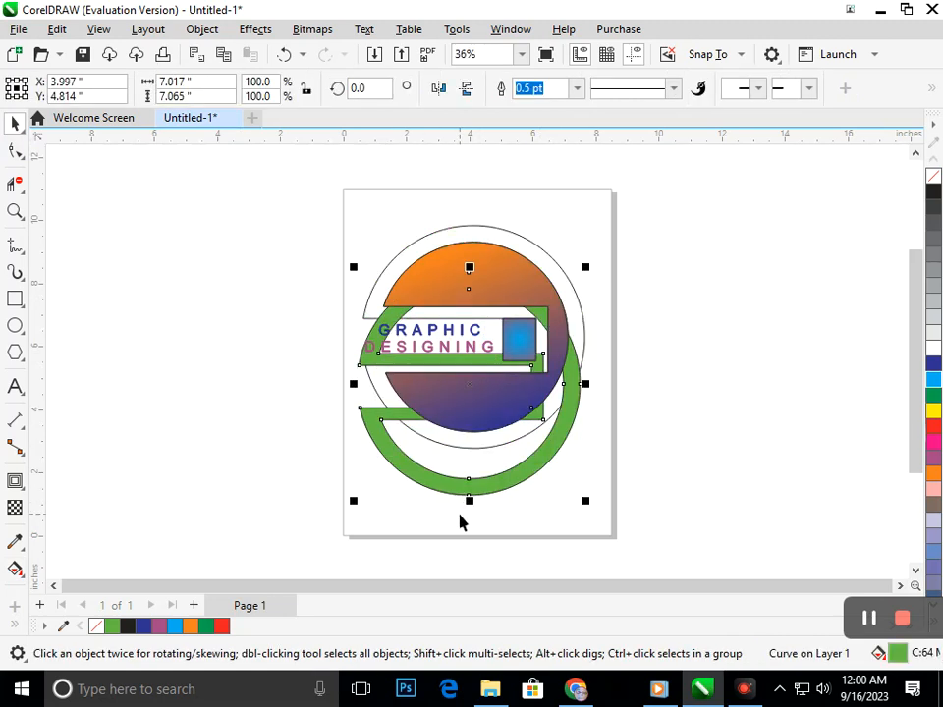
{"action": "key", "text": "Escape"}
{"action": "left_click_drag", "start_coordinate": [472, 444], "coordinate": [131, 369]}
{"action": "key", "text": "ctrl+z"}
{"action": "left_click", "coordinate": [233, 423]}
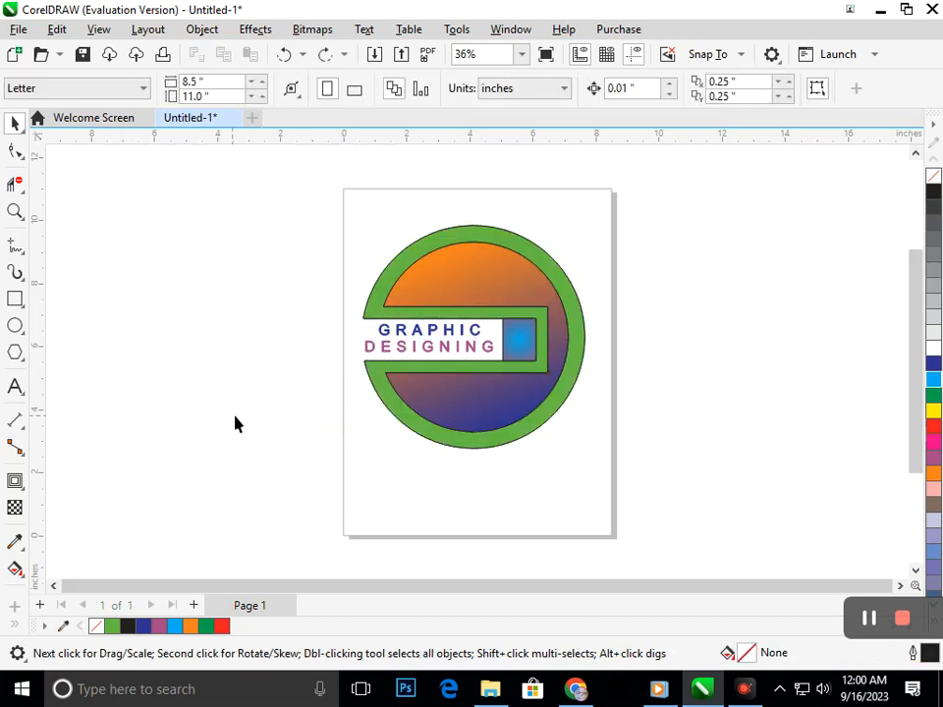
Step: Make the GRAPHIC DESIGNING text bold
{"action": "left_click", "coordinate": [461, 349]}
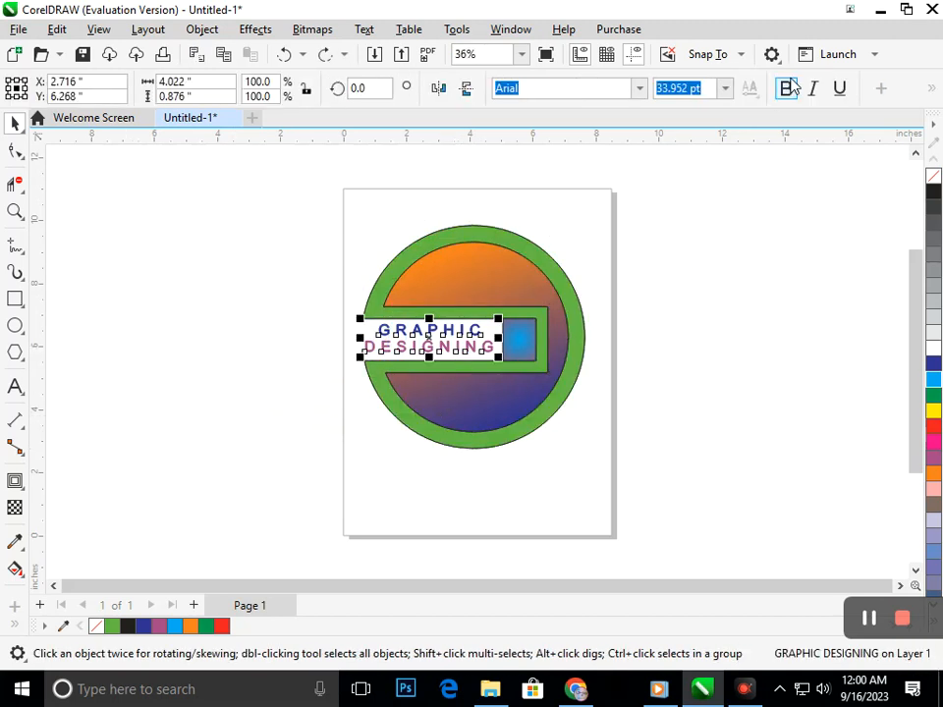
{"action": "left_click", "coordinate": [725, 354]}
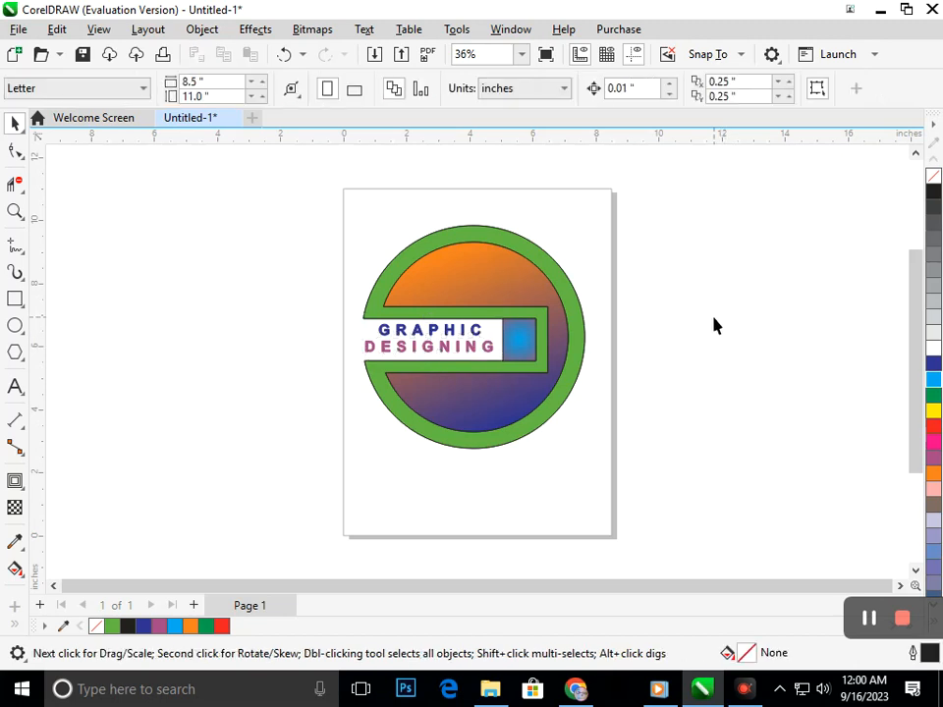
Step: Draw a narrow upright ellipse about 0.67 by 2.54 inches beside the page and add a copy rotated to 255 degrees across it
{"action": "left_click", "coordinate": [14, 325]}
{"action": "left_click_drag", "start_coordinate": [128, 268], "coordinate": [150, 349]}
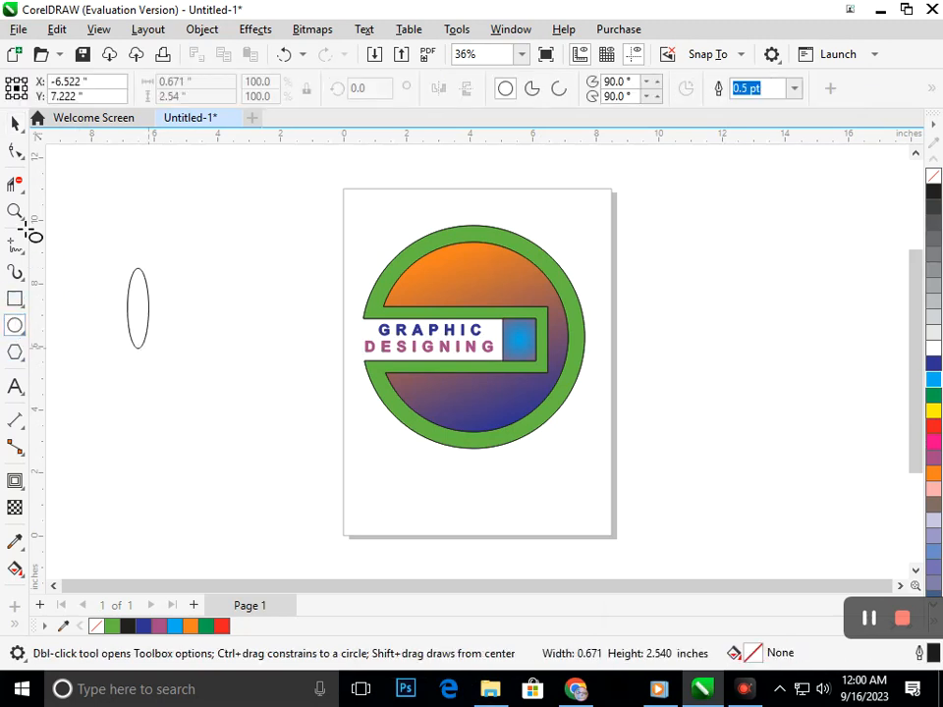
{"action": "left_click", "coordinate": [15, 121]}
{"action": "left_click", "coordinate": [138, 326]}
{"action": "left_click_drag", "start_coordinate": [149, 362], "coordinate": [101, 308]}
Step: Scale both crossed ellipses down to about 34.4% and place them on the gradient block in the slot
{"action": "left_click_drag", "start_coordinate": [85, 248], "coordinate": [192, 368]}
{"action": "left_click_drag", "start_coordinate": [92, 352], "coordinate": [518, 333]}
{"action": "scroll", "coordinate": [587, 411], "scroll_direction": "up", "scroll_amount": 3}
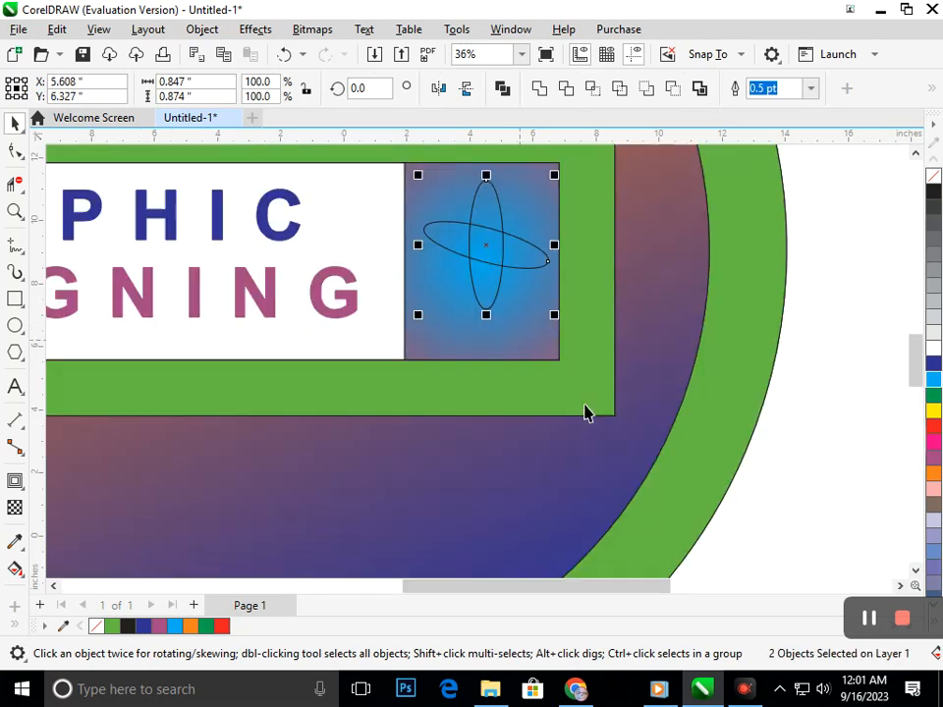
Step: Give both crossed ellipses a white fill and white outlines
{"action": "left_click", "coordinate": [933, 349]}
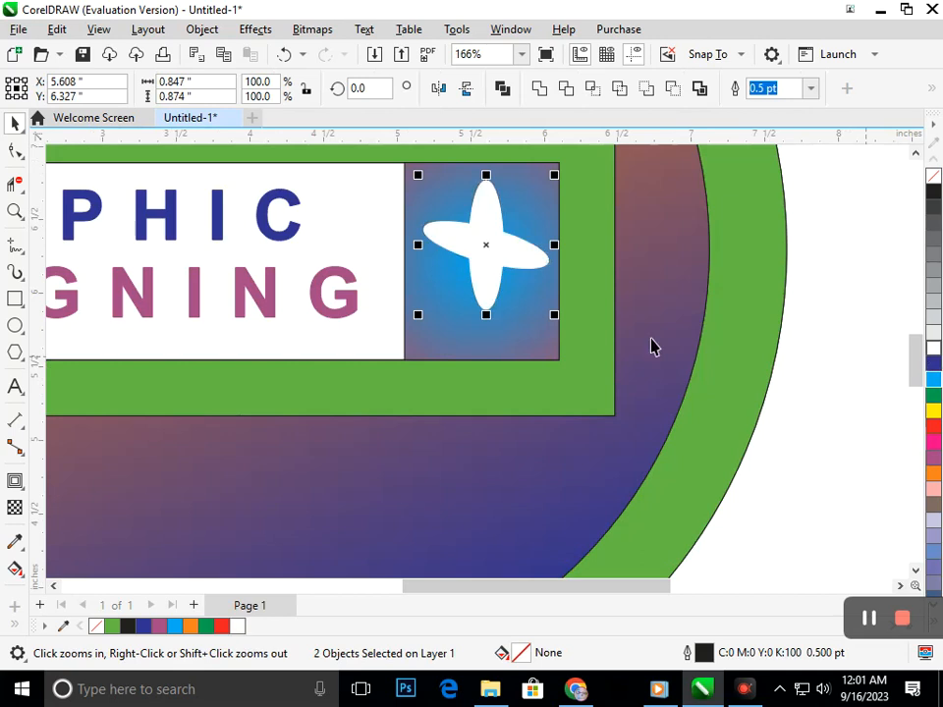
{"action": "left_click", "coordinate": [500, 325], "text": "shift"}
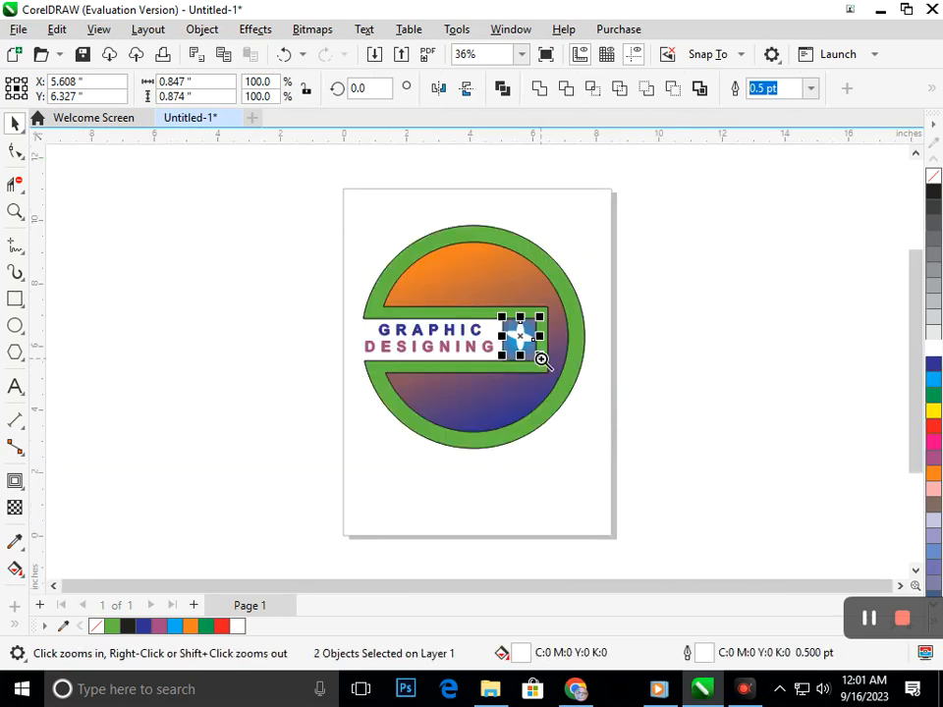
{"action": "left_click", "coordinate": [541, 359]}
{"action": "key", "text": "space"}
{"action": "left_click", "coordinate": [446, 330]}
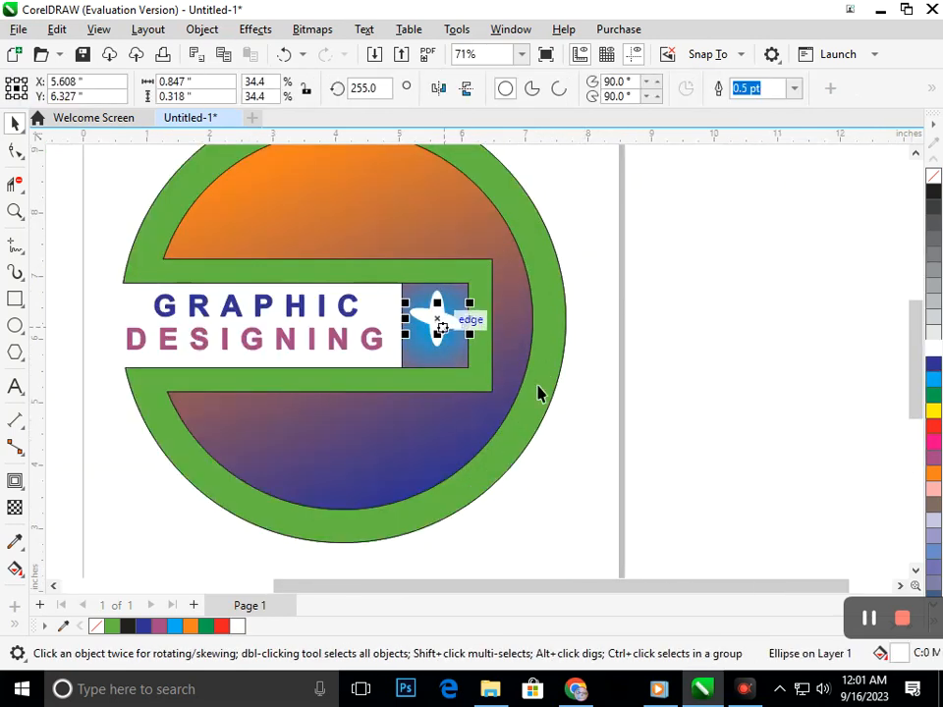
Step: Try black and green on both crossed ellipses, and settle on a white fill with black outlines
{"action": "left_click_drag", "start_coordinate": [610, 356], "coordinate": [382, 297]}
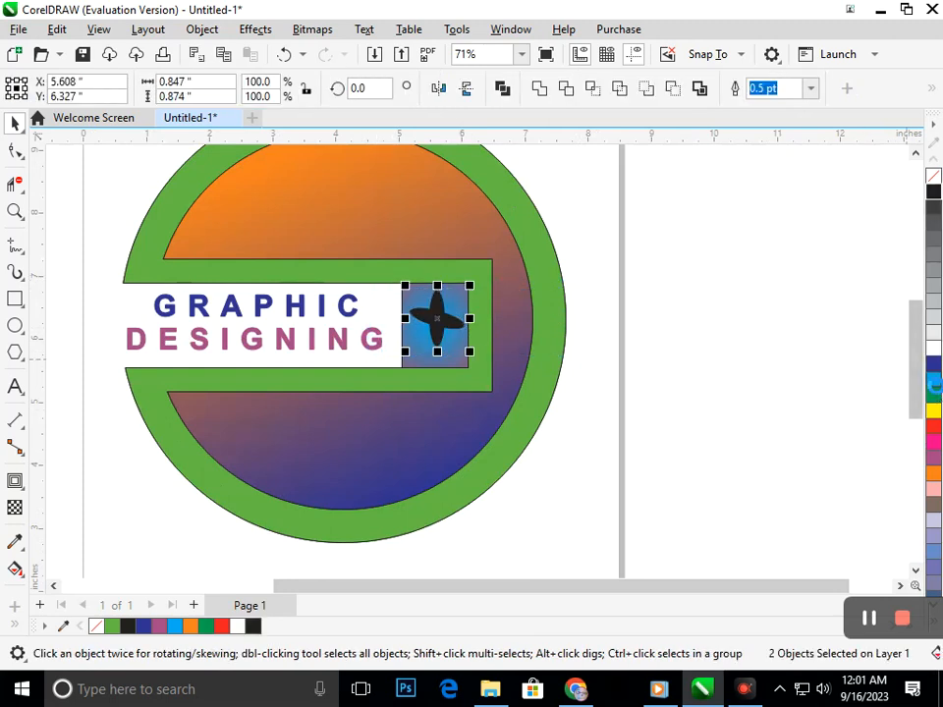
{"action": "left_click", "coordinate": [935, 381]}
{"action": "left_click", "coordinate": [934, 398]}
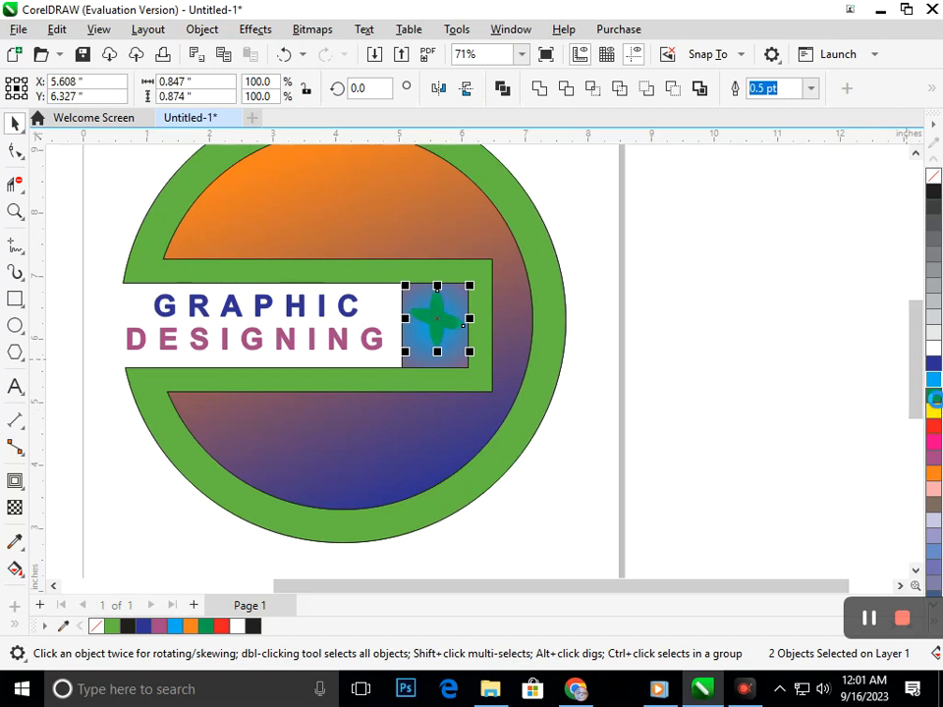
{"action": "left_click", "coordinate": [934, 348]}
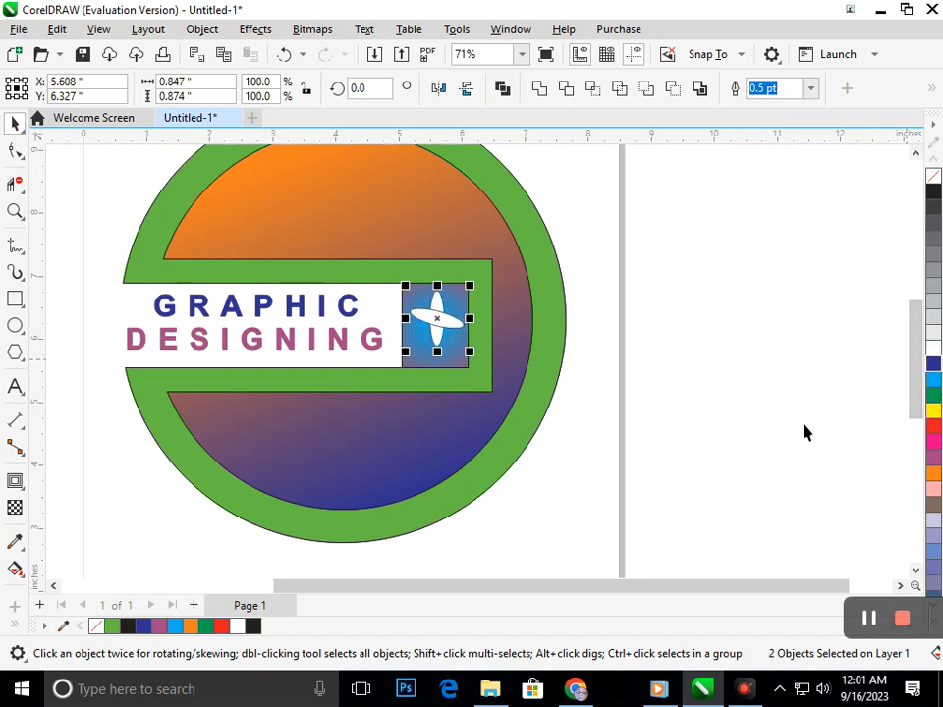
{"action": "left_click", "coordinate": [538, 412]}
{"action": "key", "text": "Escape"}
{"action": "key", "text": "z"}
{"action": "right_click", "coordinate": [461, 343]}
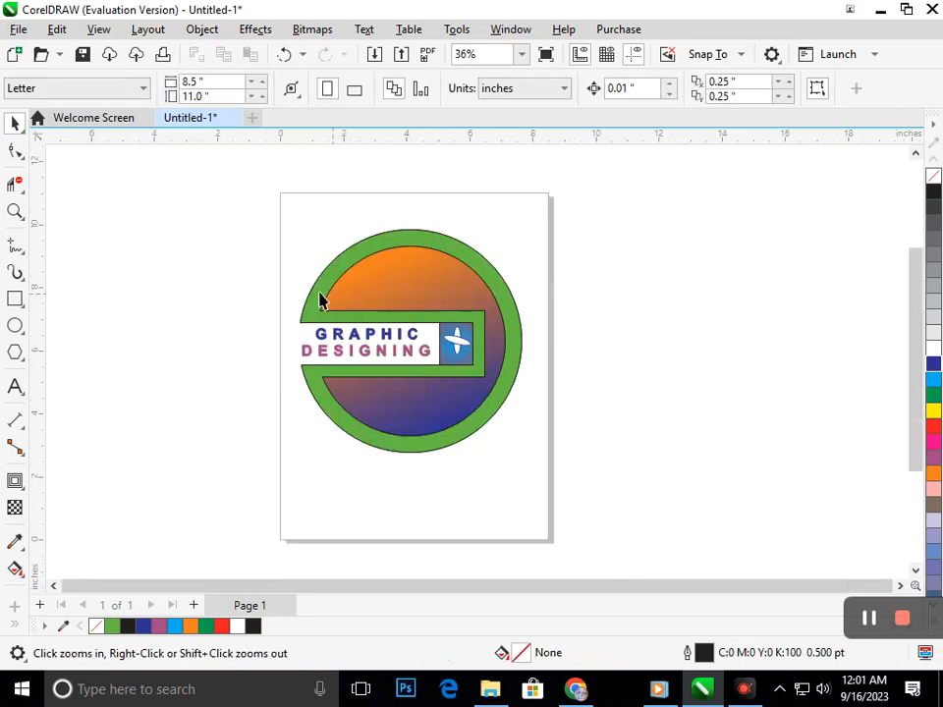
Step: Fill both crossed ellipses yellow
{"action": "left_click_drag", "start_coordinate": [218, 221], "coordinate": [635, 510]}
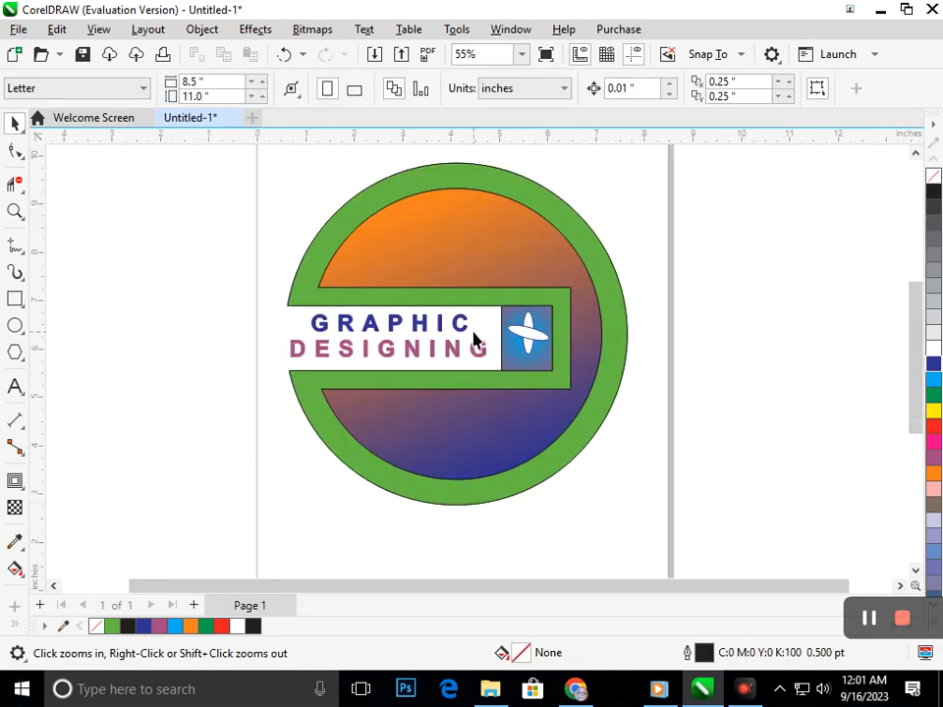
{"action": "key", "text": "space"}
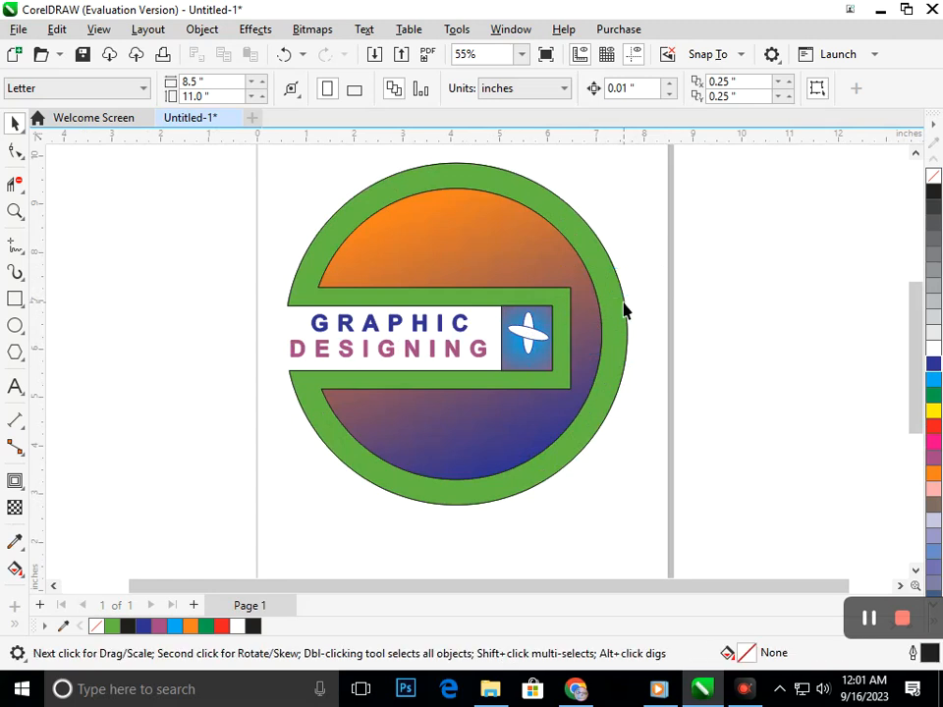
{"action": "left_click_drag", "start_coordinate": [530, 342], "coordinate": [503, 375]}
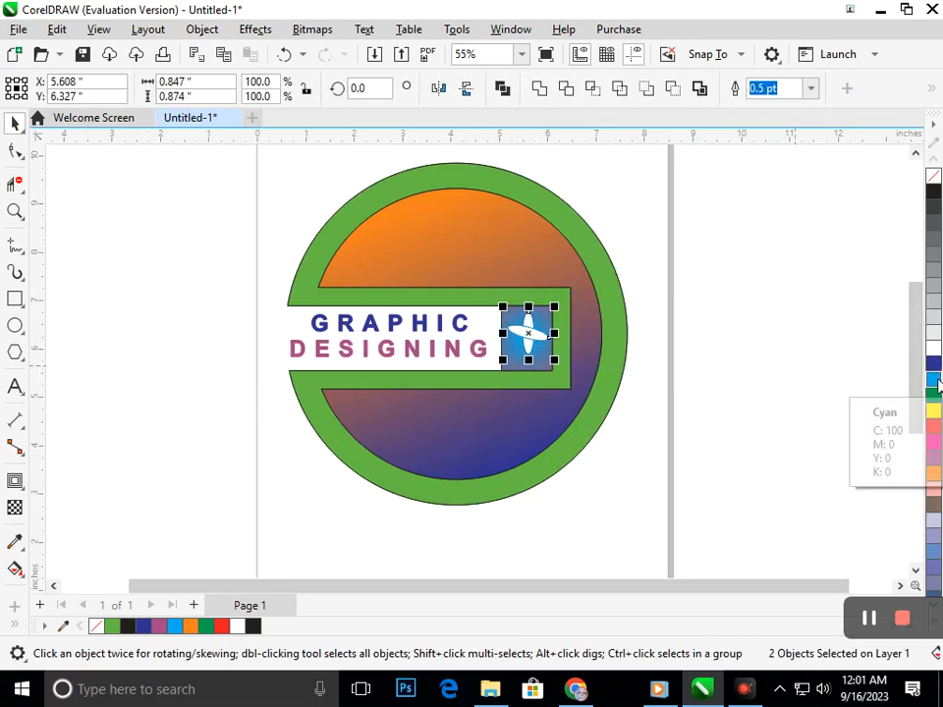
{"action": "left_click", "coordinate": [936, 417]}
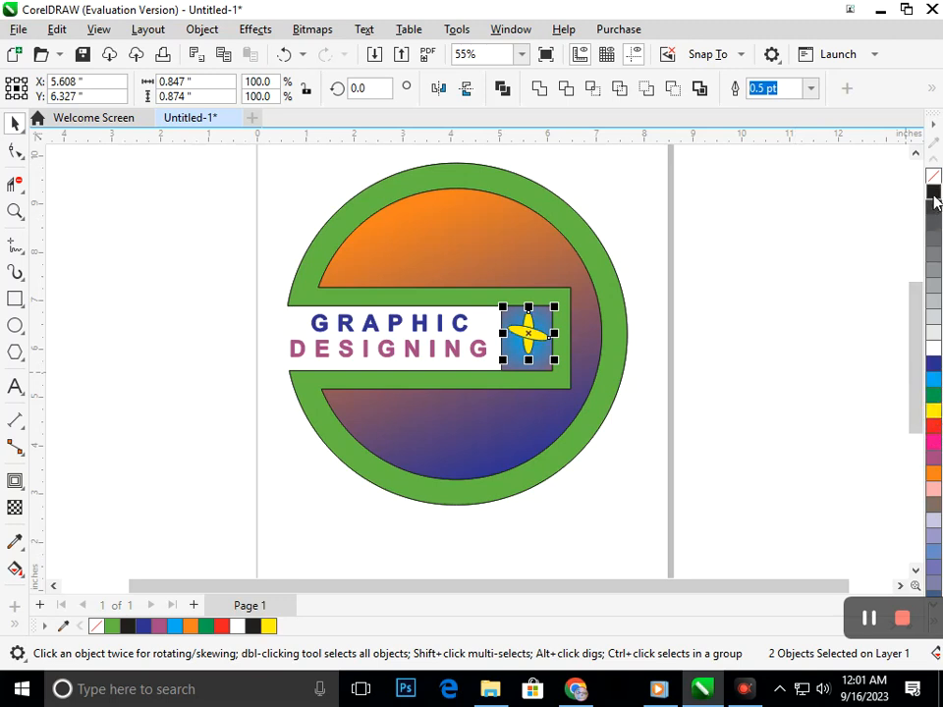
{"action": "left_click", "coordinate": [619, 431]}
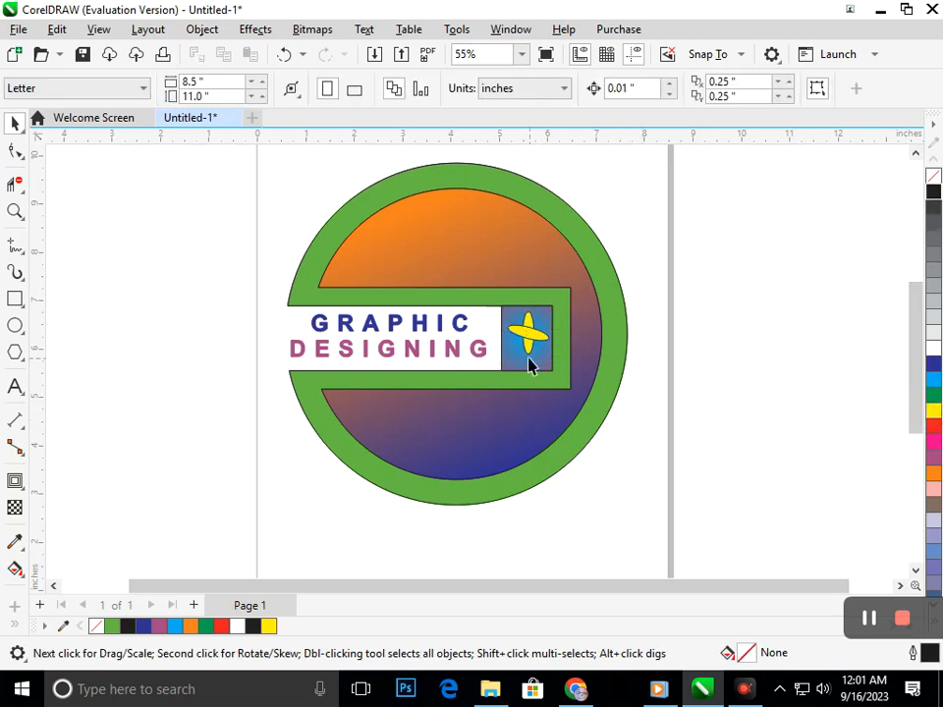
{"action": "key", "text": "z"}
{"action": "right_click", "coordinate": [454, 327]}
{"action": "left_click_drag", "start_coordinate": [238, 210], "coordinate": [532, 417]}
{"action": "right_click", "coordinate": [417, 360]}
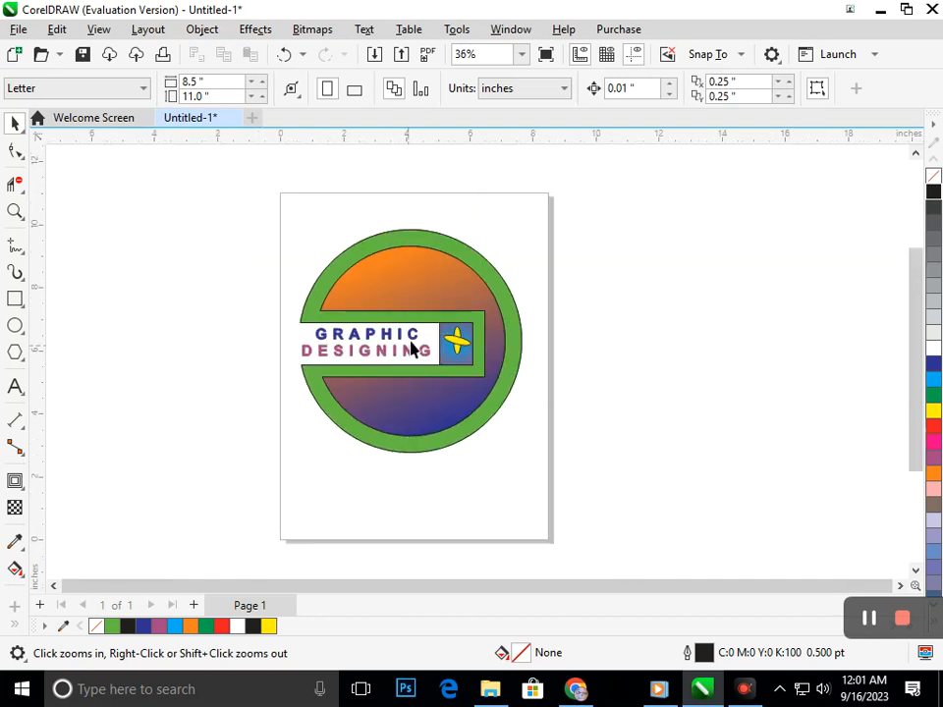
Step: Set the GRAPHIC DESIGNING text's outline to a 1.5 pt width with a miter limit of 43 degrees
{"action": "key", "text": "space"}
{"action": "left_click", "coordinate": [340, 354]}
{"action": "key", "text": "F12"}
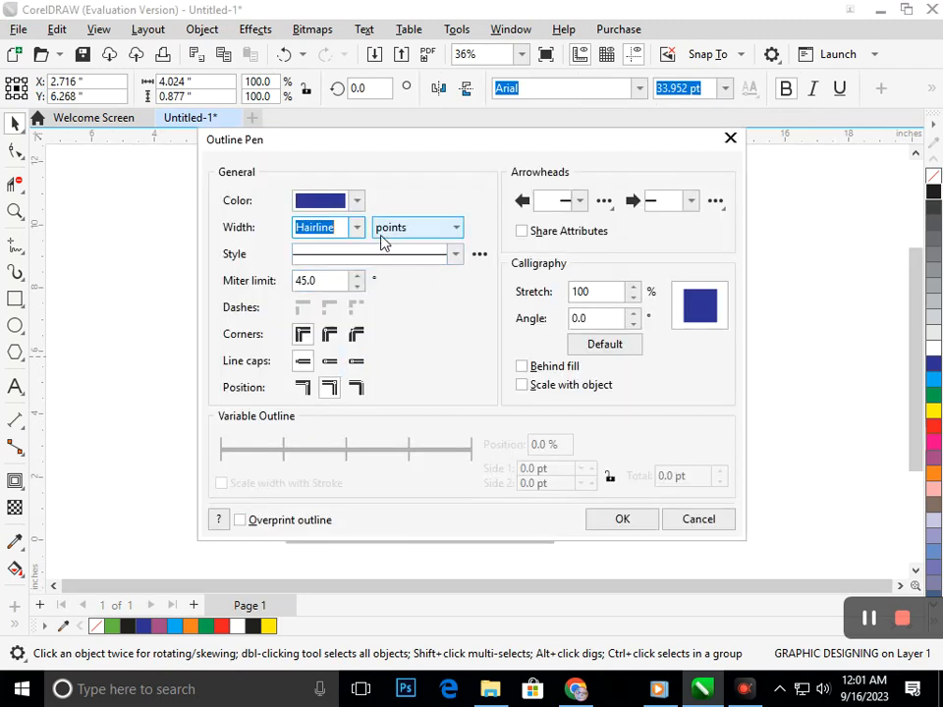
{"action": "left_click", "coordinate": [333, 281]}
{"action": "left_click", "coordinate": [358, 286]}
{"action": "left_click", "coordinate": [358, 286]}
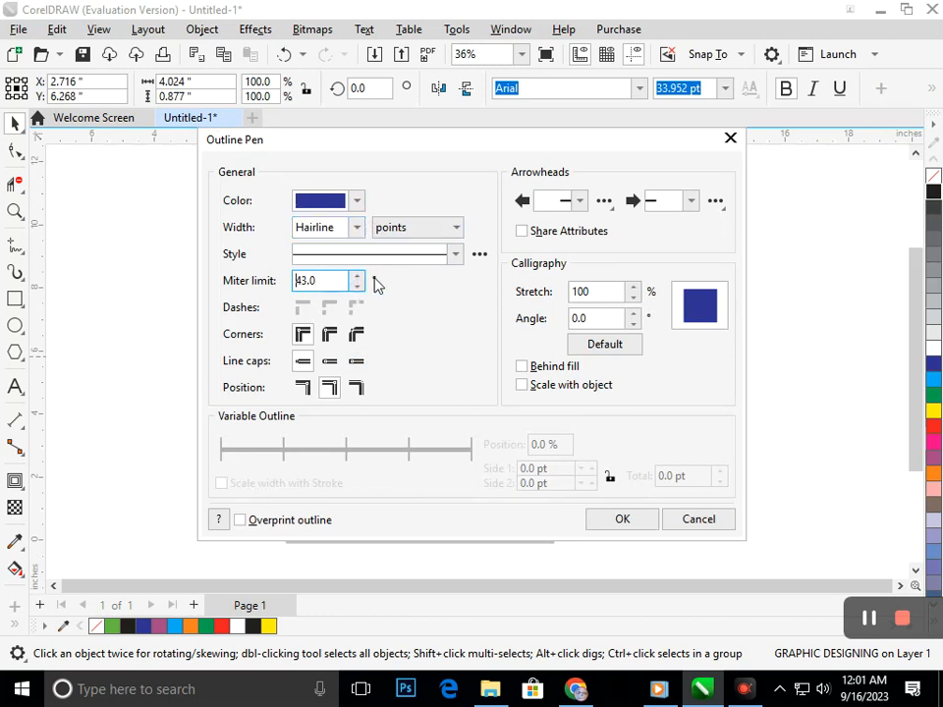
{"action": "left_click", "coordinate": [456, 254]}
{"action": "left_click", "coordinate": [456, 254]}
{"action": "left_click", "coordinate": [357, 228]}
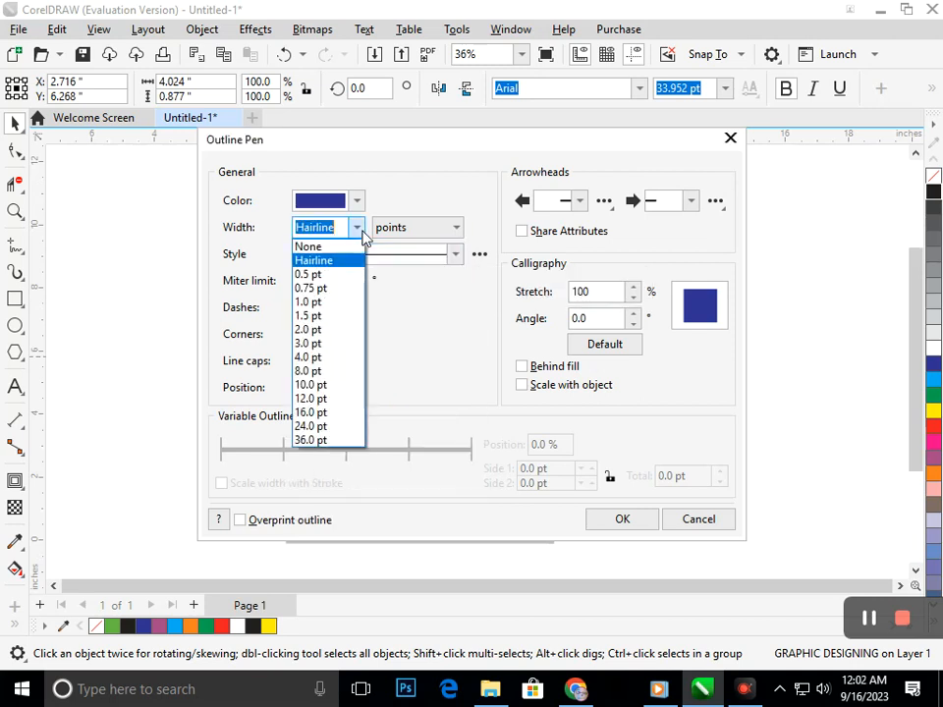
{"action": "left_click", "coordinate": [316, 316]}
{"action": "left_click", "coordinate": [622, 521]}
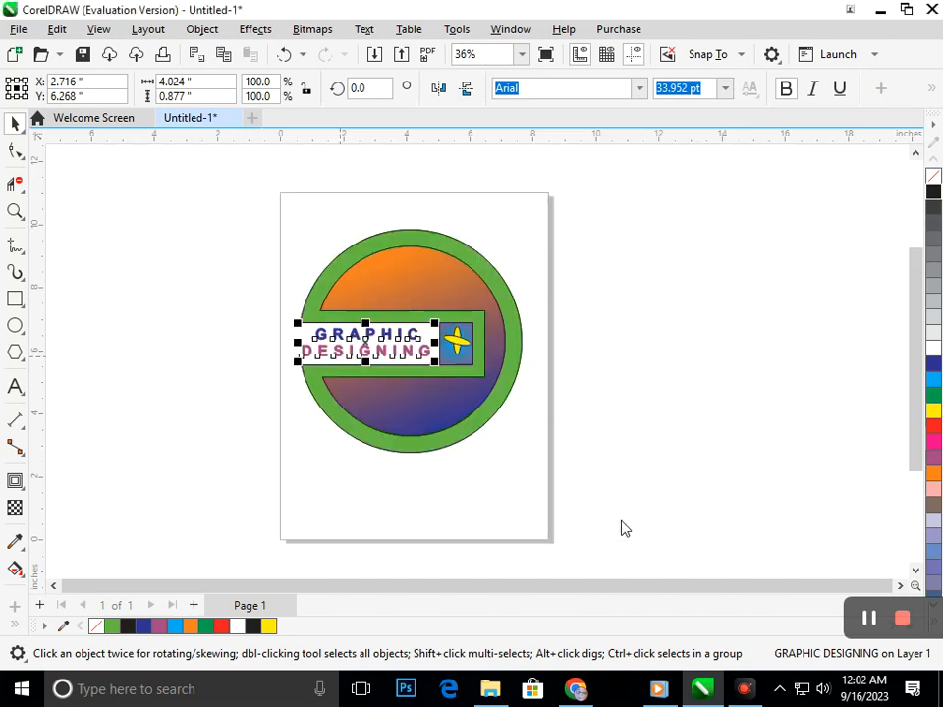
{"action": "left_click", "coordinate": [470, 500]}
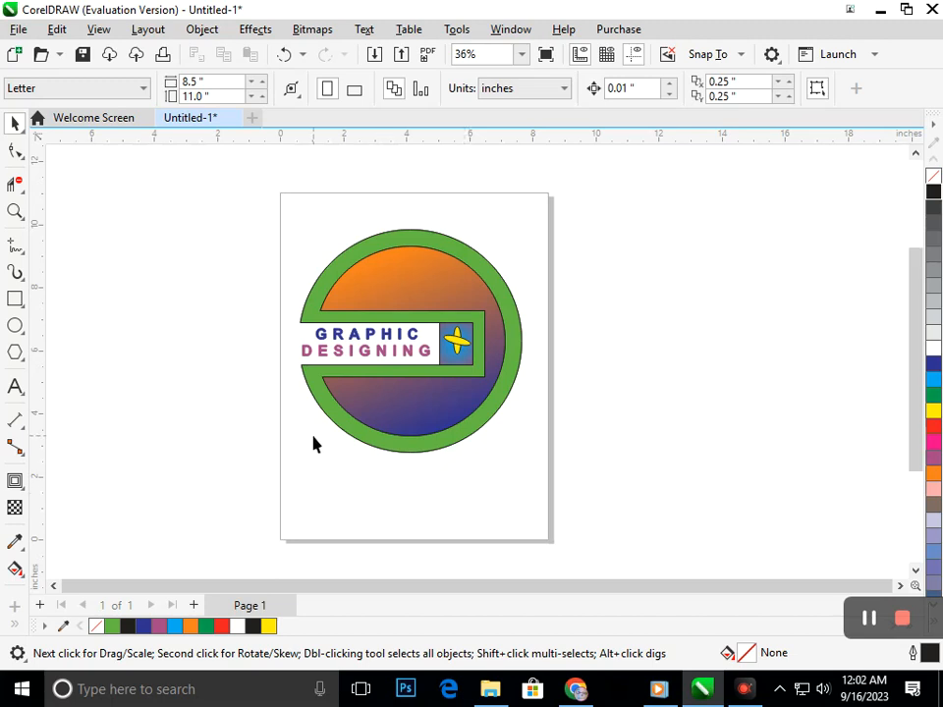
Step: Fill the slanted ellipse on the gradient block red and the upright ellipse orange
{"action": "left_click", "coordinate": [451, 348]}
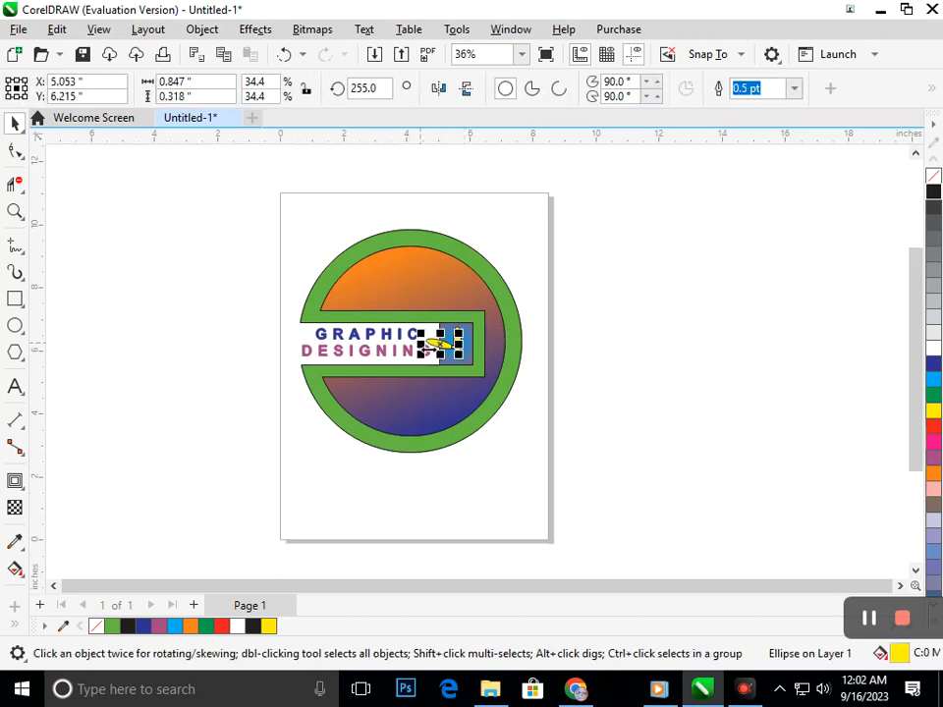
{"action": "key", "text": "ctrl+z"}
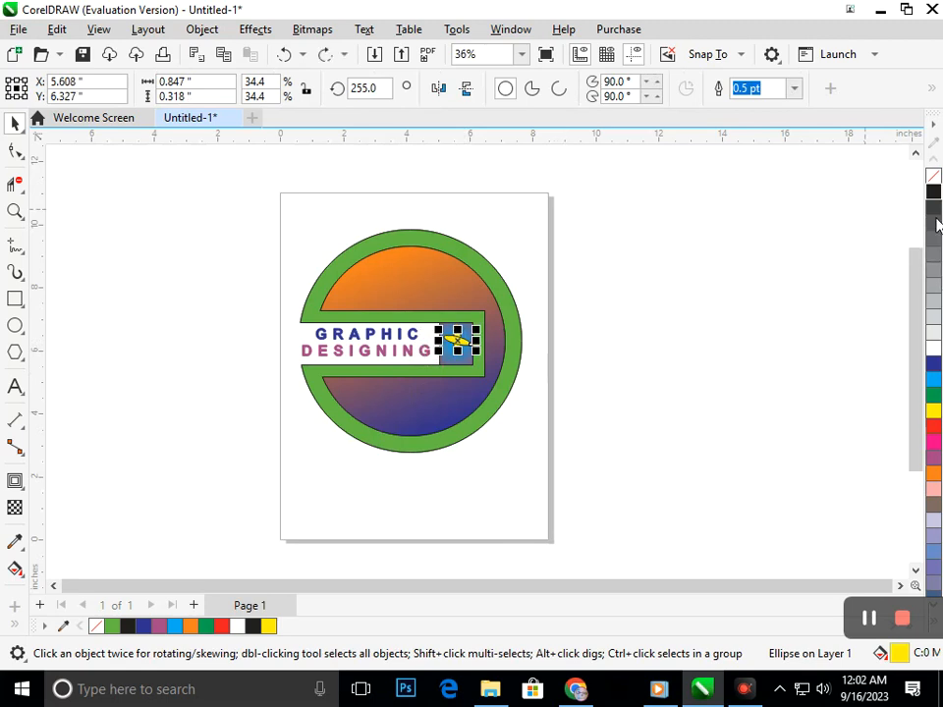
{"action": "left_click", "coordinate": [541, 442]}
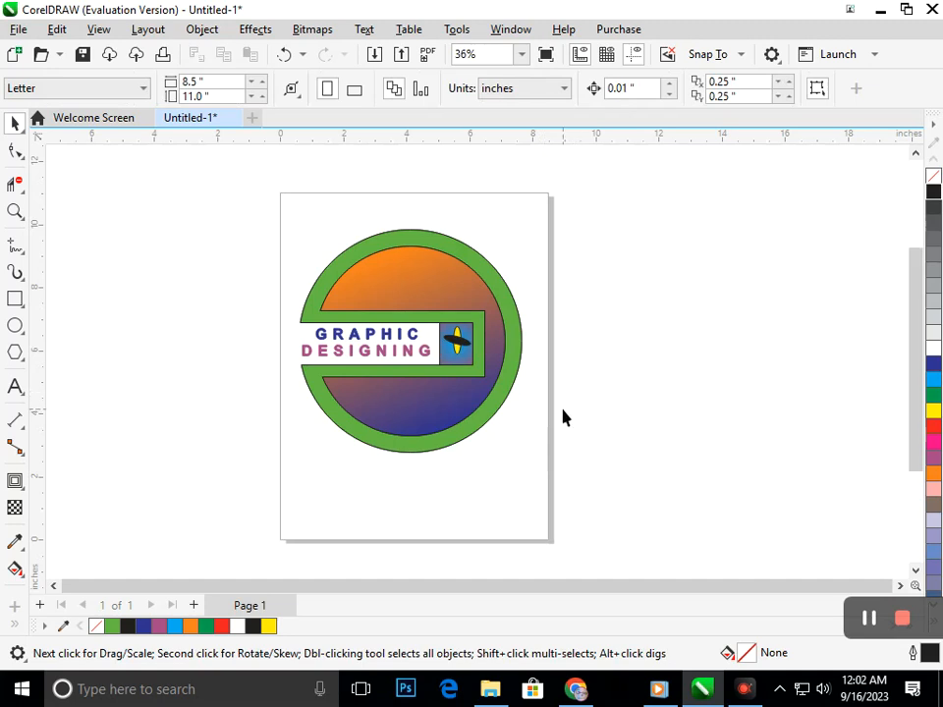
{"action": "left_click", "coordinate": [465, 345]}
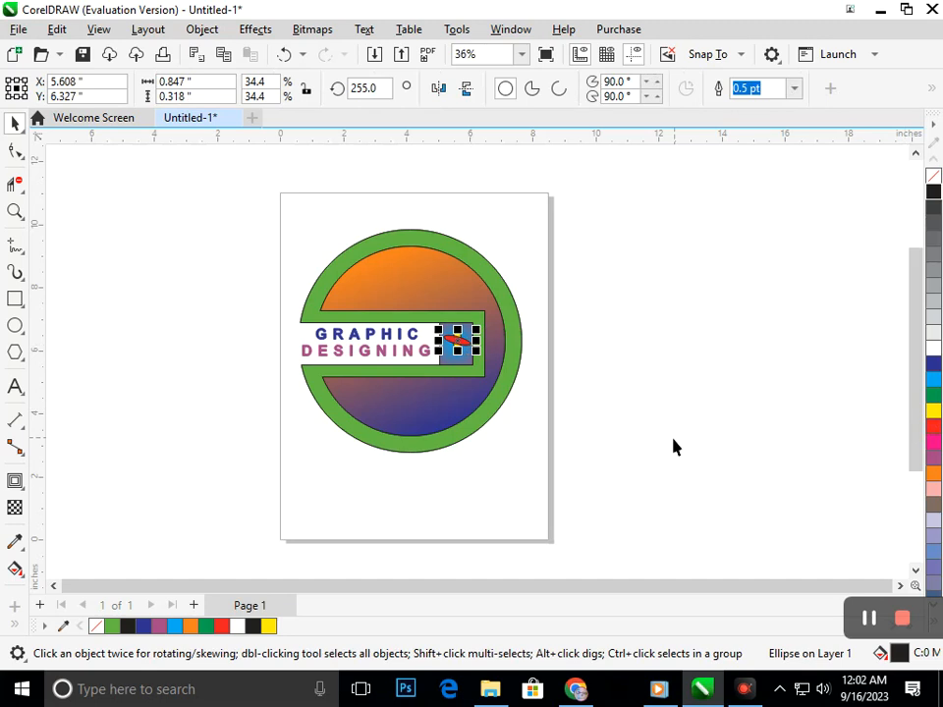
{"action": "left_click", "coordinate": [629, 444]}
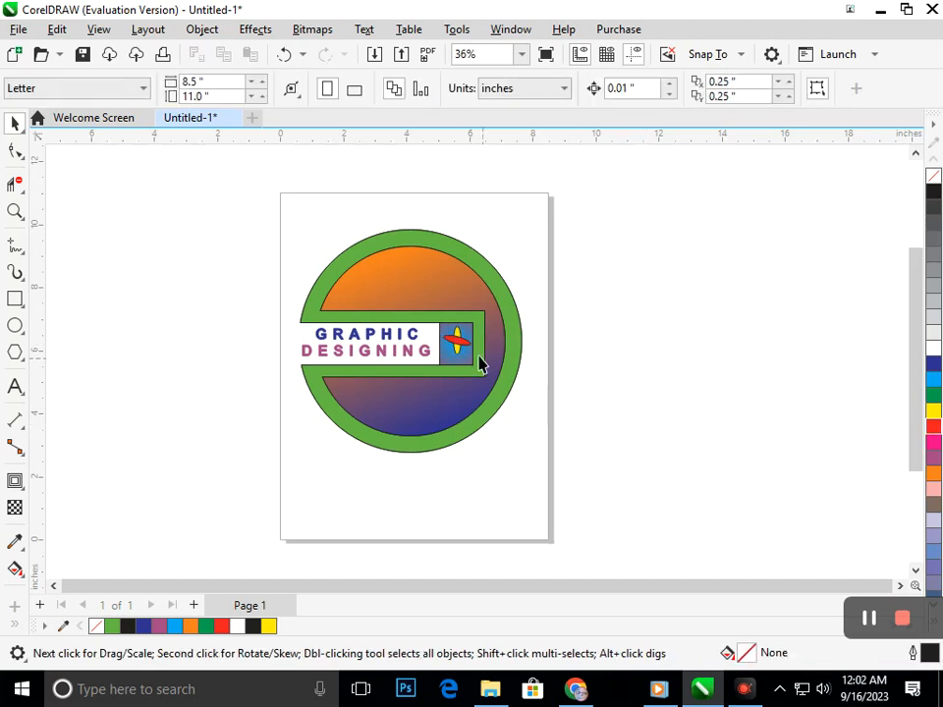
{"action": "left_click", "coordinate": [457, 334]}
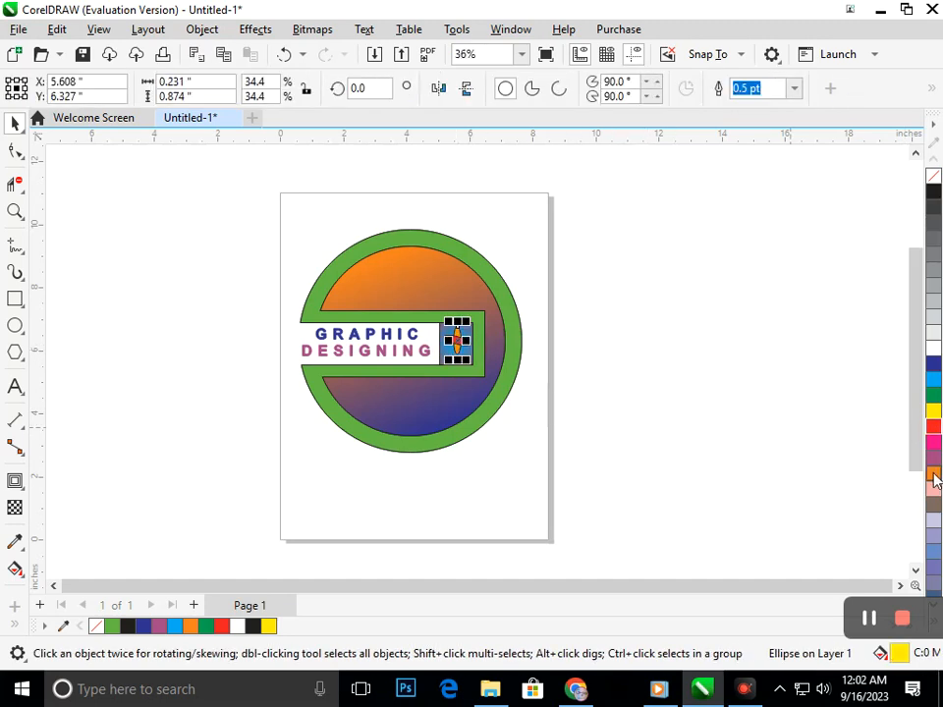
{"action": "left_click", "coordinate": [655, 490]}
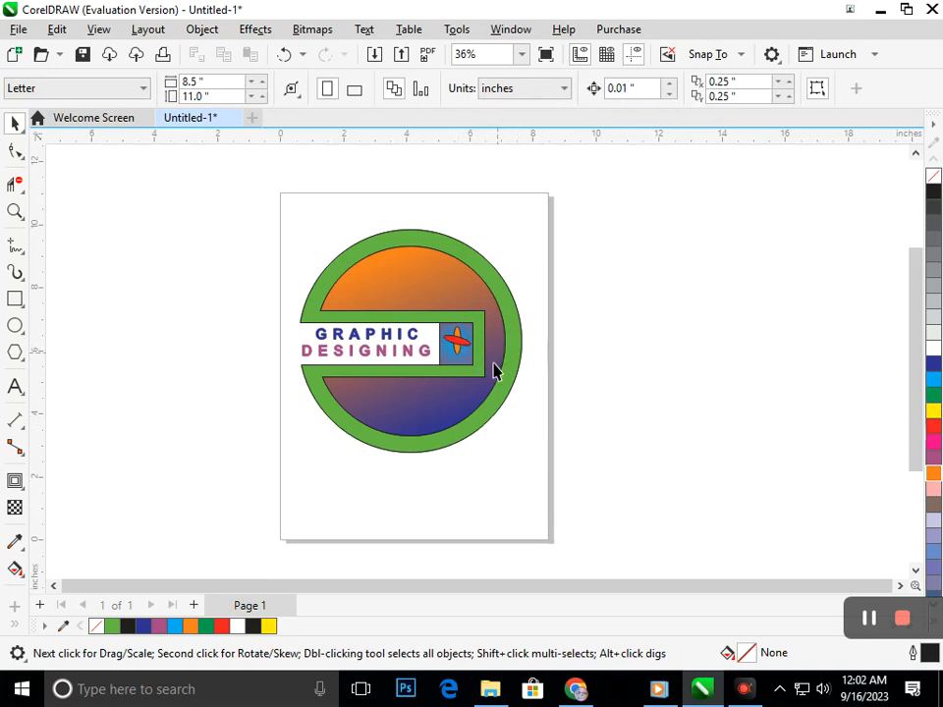
Step: Select the whole logo, shift it partly off the page's left edge, and group all its objects
{"action": "right_click", "coordinate": [431, 354]}
{"action": "left_click_drag", "start_coordinate": [341, 276], "coordinate": [580, 454]}
{"action": "key", "text": "space"}
{"action": "left_click_drag", "start_coordinate": [704, 537], "coordinate": [251, 246]}
{"action": "left_click_drag", "start_coordinate": [427, 379], "coordinate": [153, 320]}
{"action": "key", "text": "ctrl+g"}
Step: Move the grouped logo completely off the page into the empty area on its left
{"action": "right_click", "coordinate": [501, 284]}
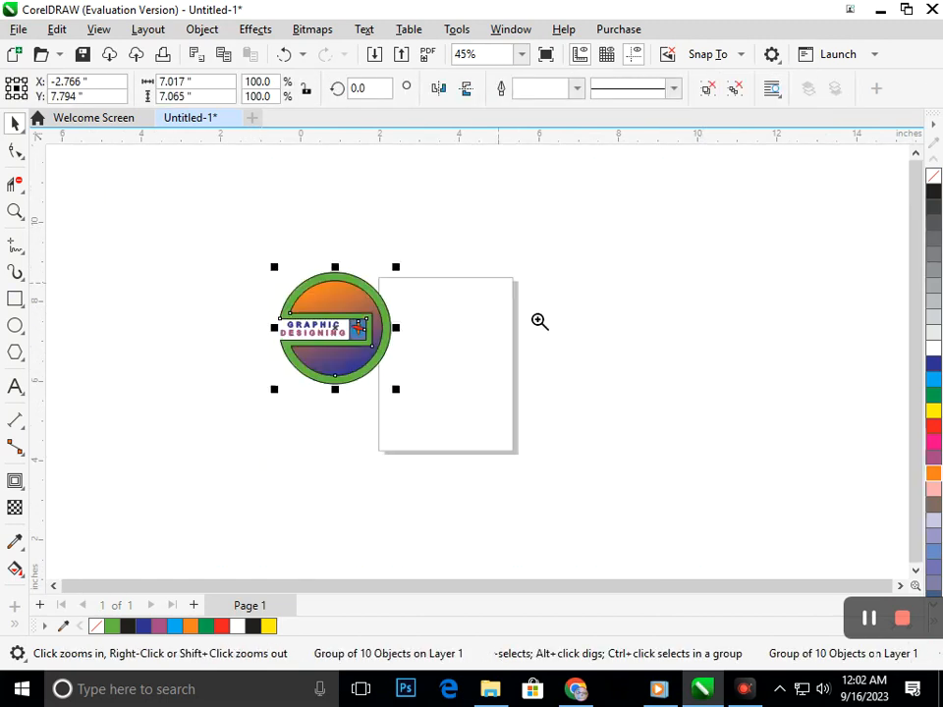
{"action": "left_click", "coordinate": [354, 333]}
{"action": "right_click", "coordinate": [457, 348]}
{"action": "key", "text": "space"}
{"action": "left_click_drag", "start_coordinate": [445, 359], "coordinate": [287, 336]}
Step: Scale the grouped logo down to 92.6%, about 6.5 inches wide, and shift it slightly right and down
{"action": "key", "text": "z"}
{"action": "left_click_drag", "start_coordinate": [235, 263], "coordinate": [398, 406]}
{"action": "key", "text": "space"}
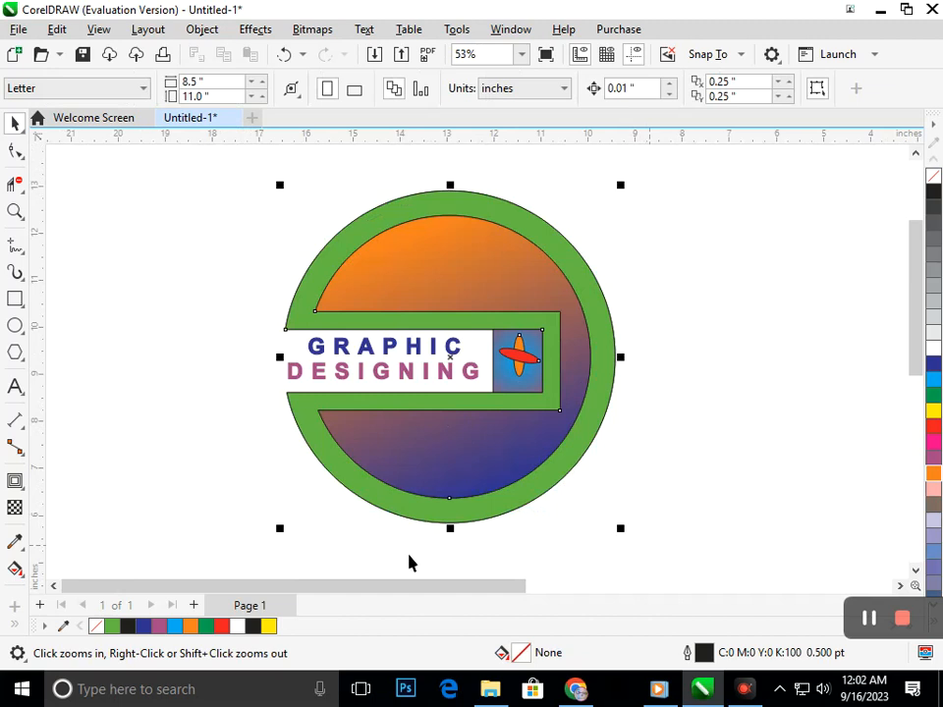
{"action": "left_click_drag", "start_coordinate": [283, 528], "coordinate": [295, 530]}
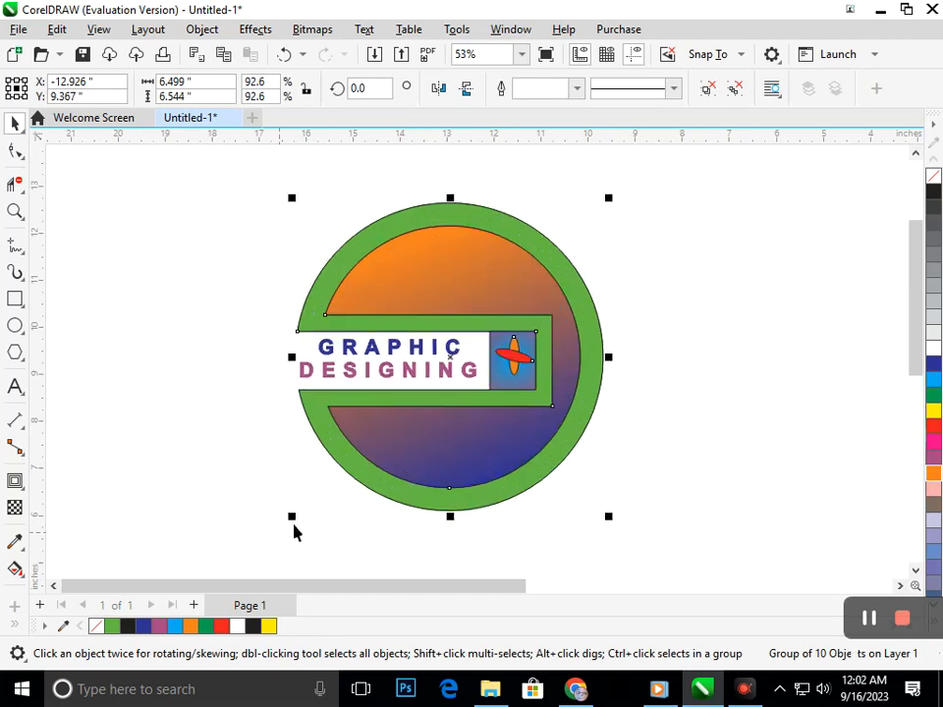
{"action": "left_click_drag", "start_coordinate": [415, 499], "coordinate": [448, 506]}
{"action": "left_click", "coordinate": [716, 459]}
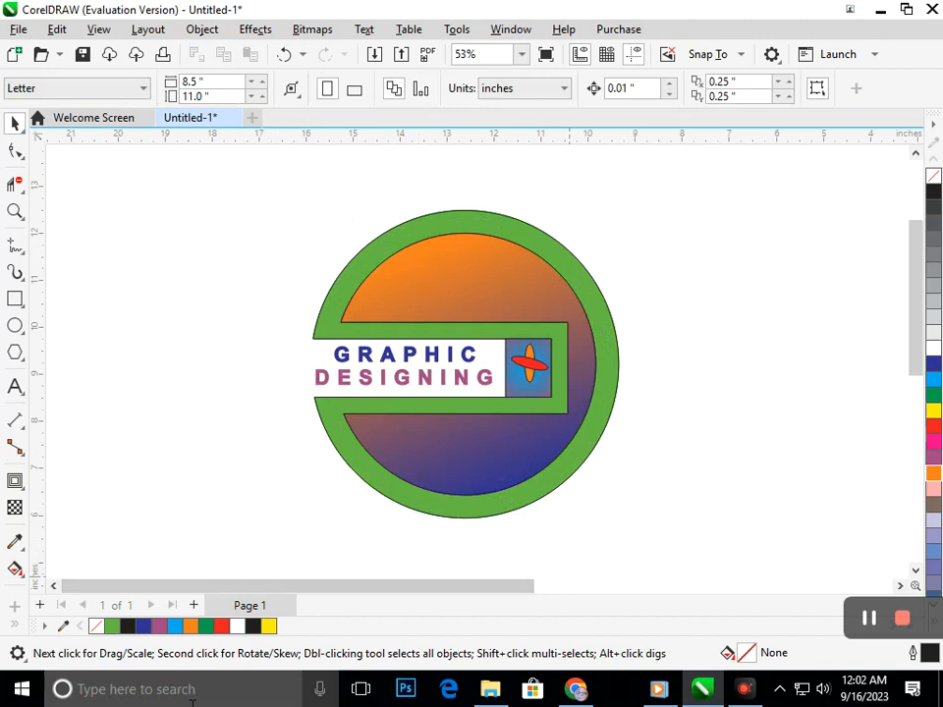